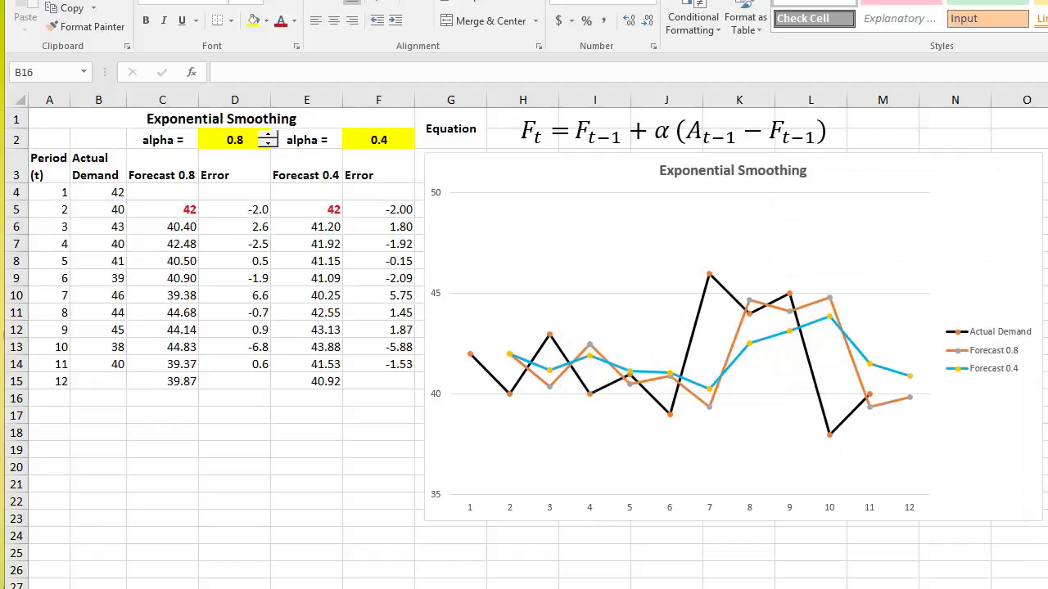
- Copy the Linear Trend table in A1:B12 from the linear trend sheet into a new blank workbook starting at A1
key("ctrl+Page_Up")
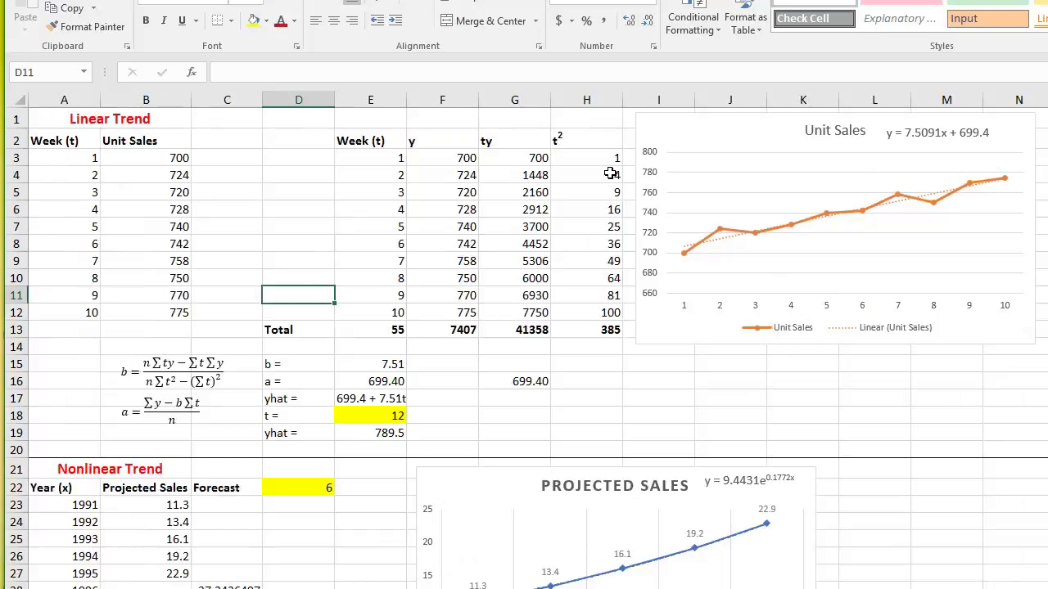
left_click_drag(83, 116, 150, 311)
right_click(141, 276)
left_click(179, 302)
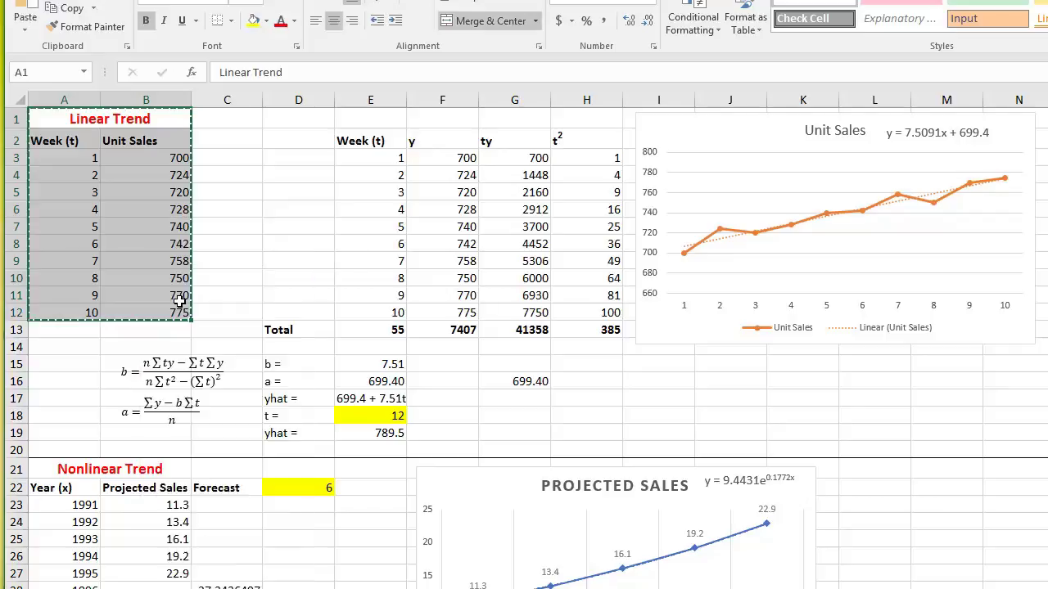
left_click(129, 46)
key("ctrl+n")
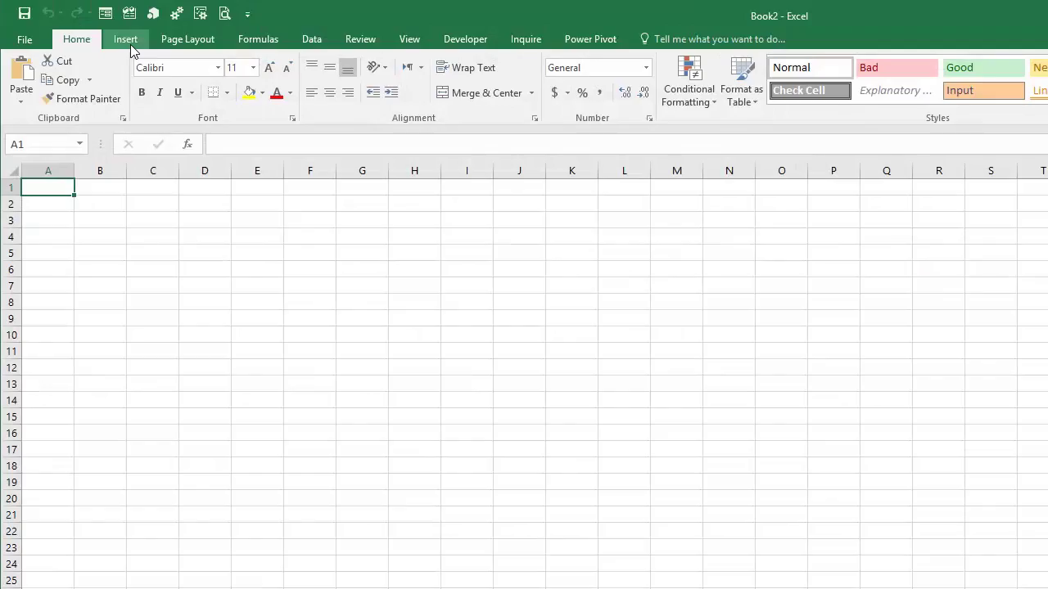
key("ctrl+v")
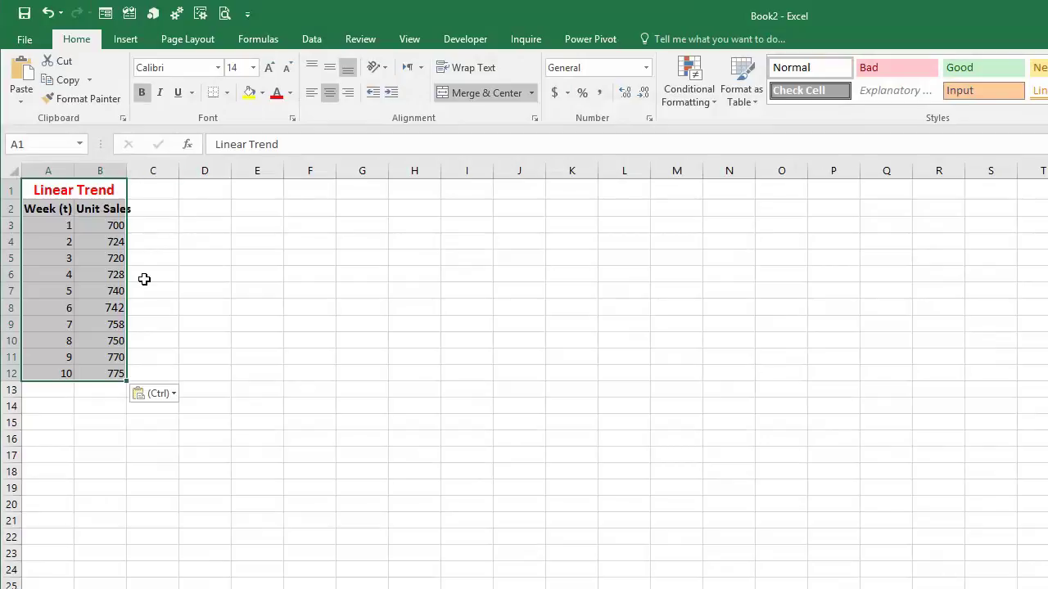
left_click(98, 225)
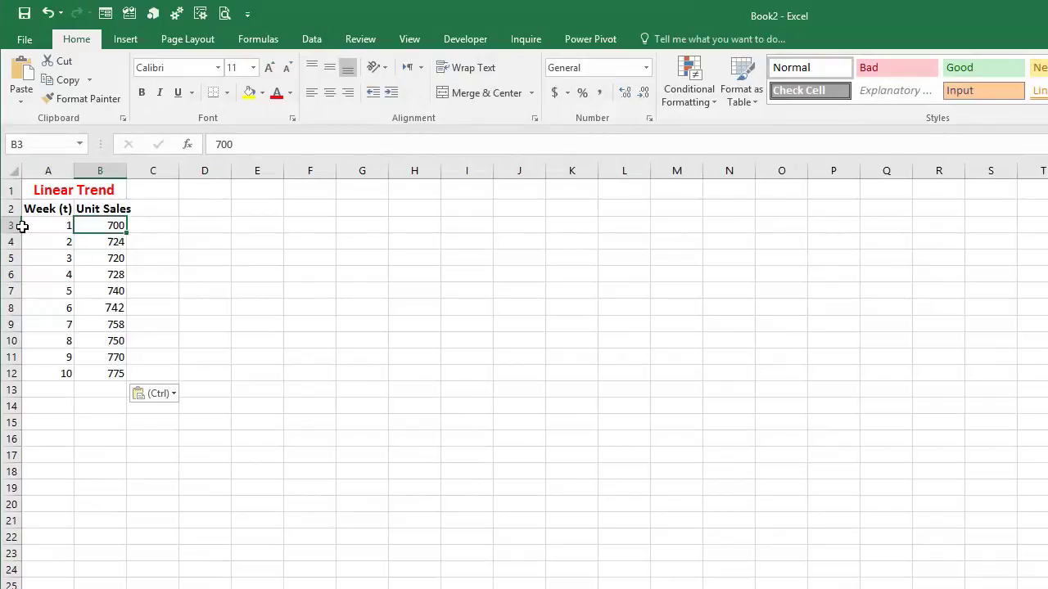
left_click(181, 228)
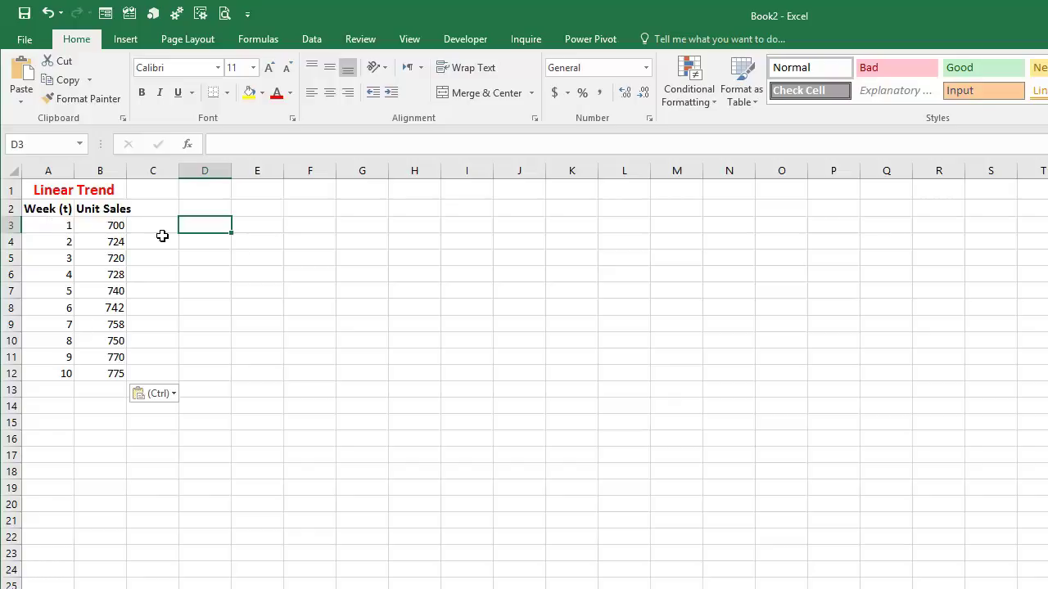
left_click_drag(46, 206, 119, 306)
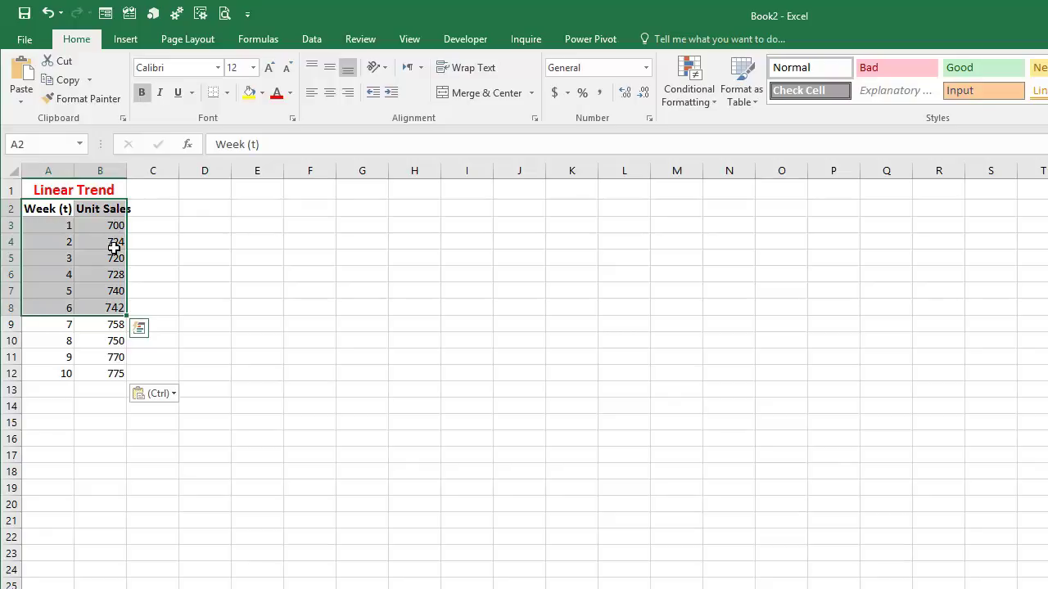
left_click(100, 226)
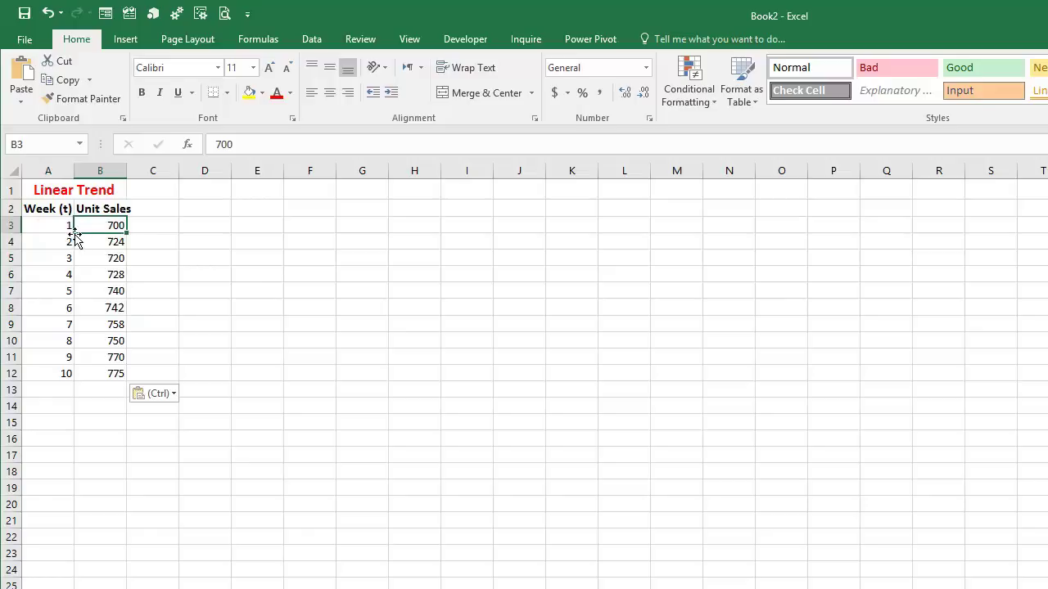
left_click(111, 243)
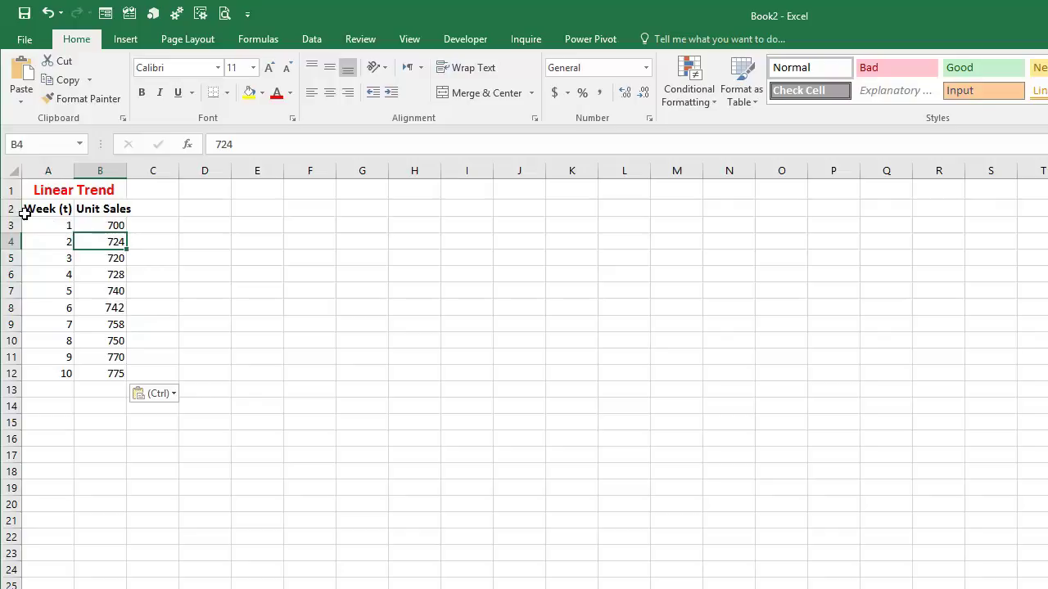
- Insert the recommended Scatter chart for the Week and Unit Sales data in A2:B12 and place it beside the table
left_click_drag(47, 207, 119, 374)
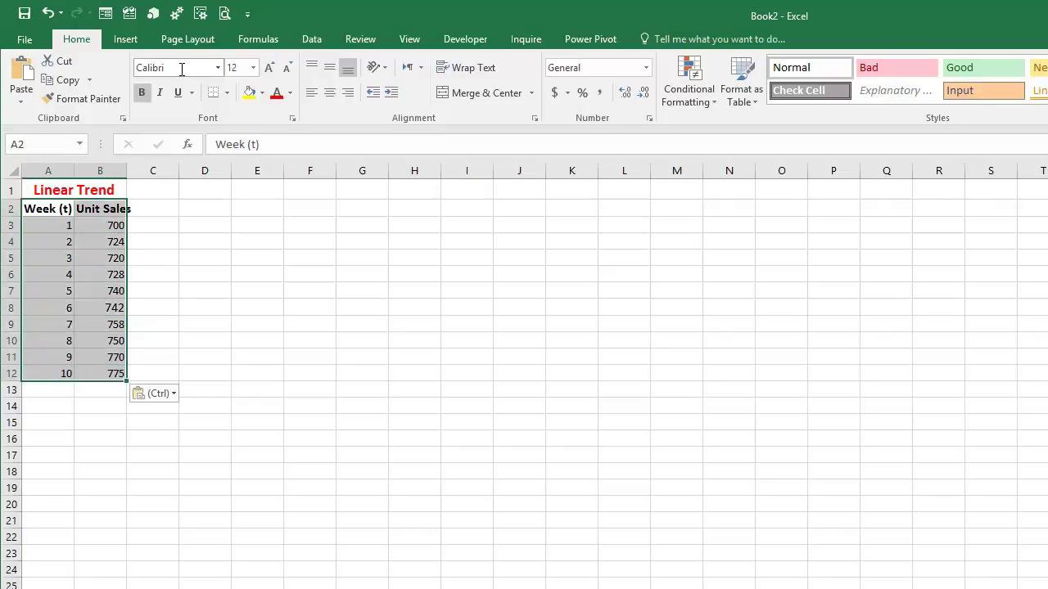
left_click(128, 40)
left_click(570, 77)
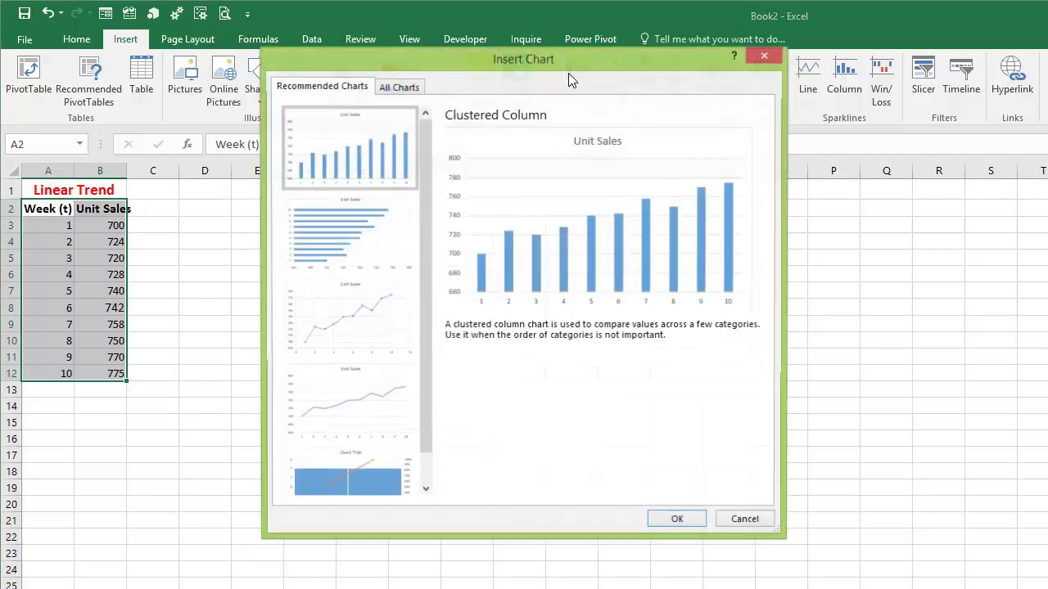
left_click(350, 330)
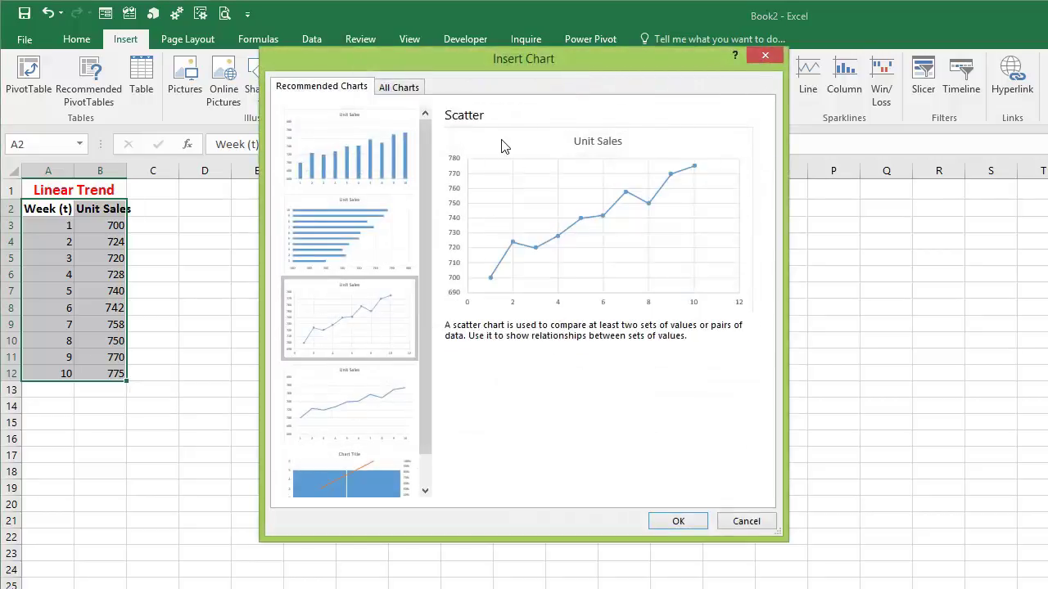
left_click(345, 415)
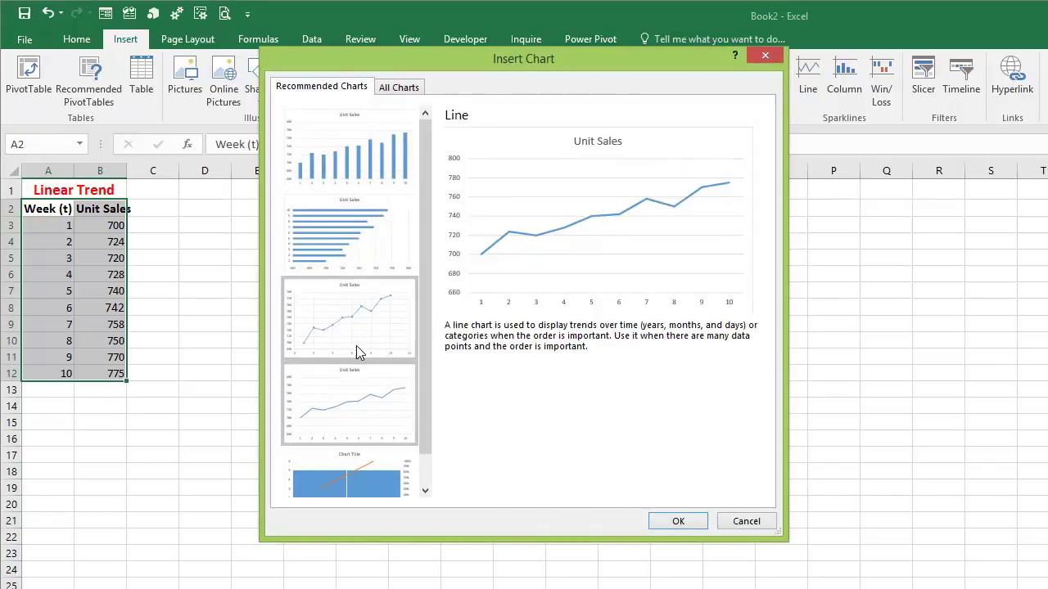
left_click(358, 320)
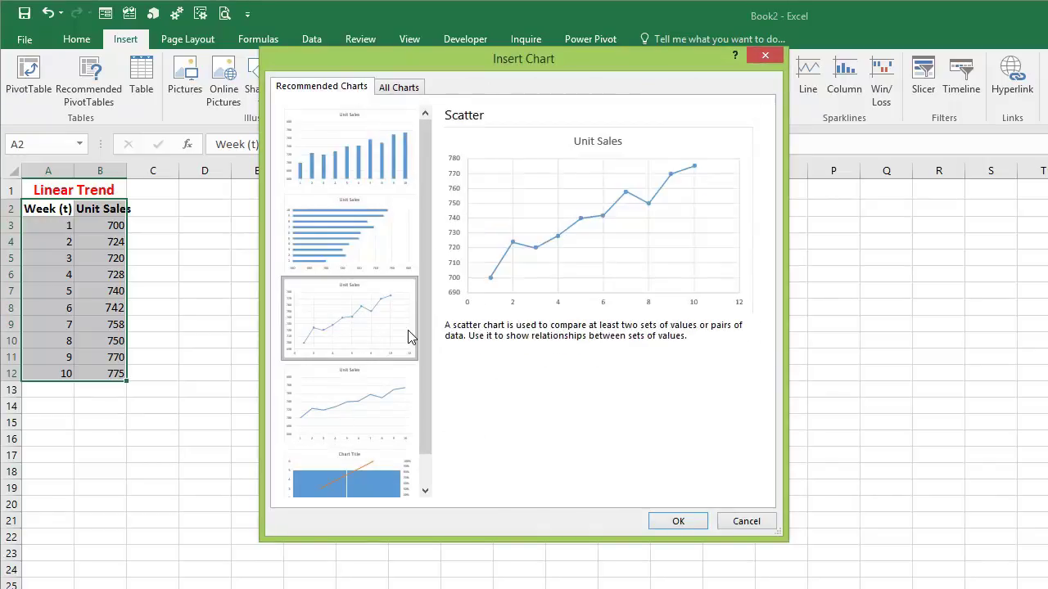
left_click(673, 522)
left_click_drag(757, 395, 376, 200)
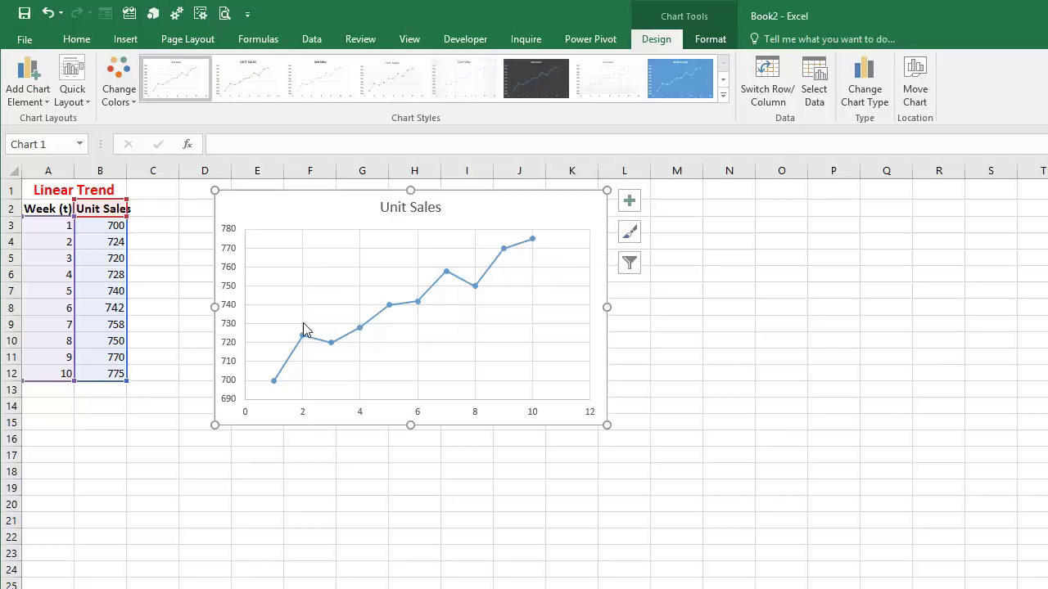
- Add a linear trendline to the Unit Sales series and display its equation on the chart
mouse_move(332, 351)
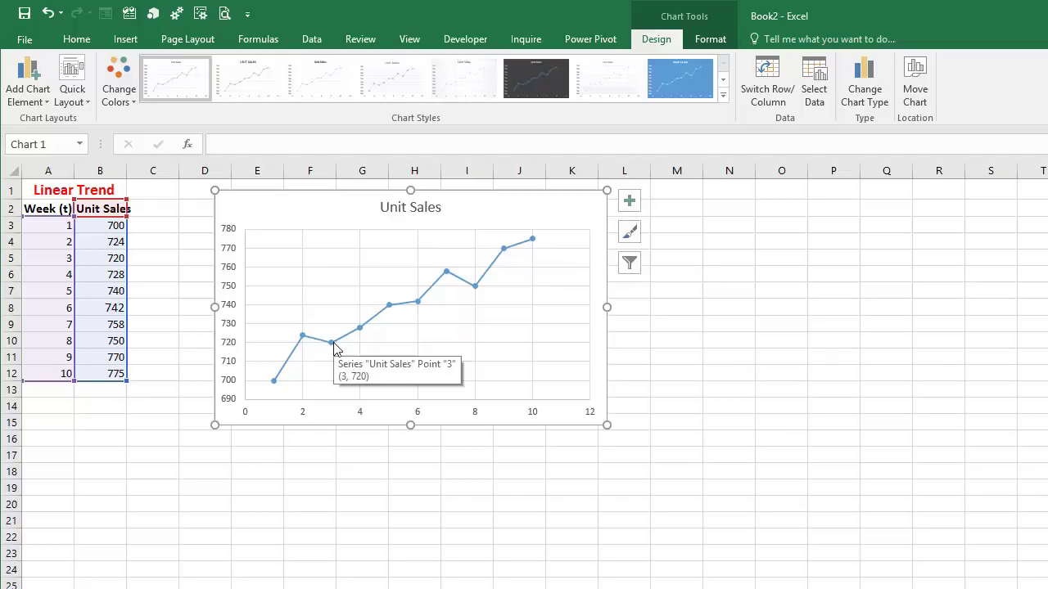
right_click(330, 343)
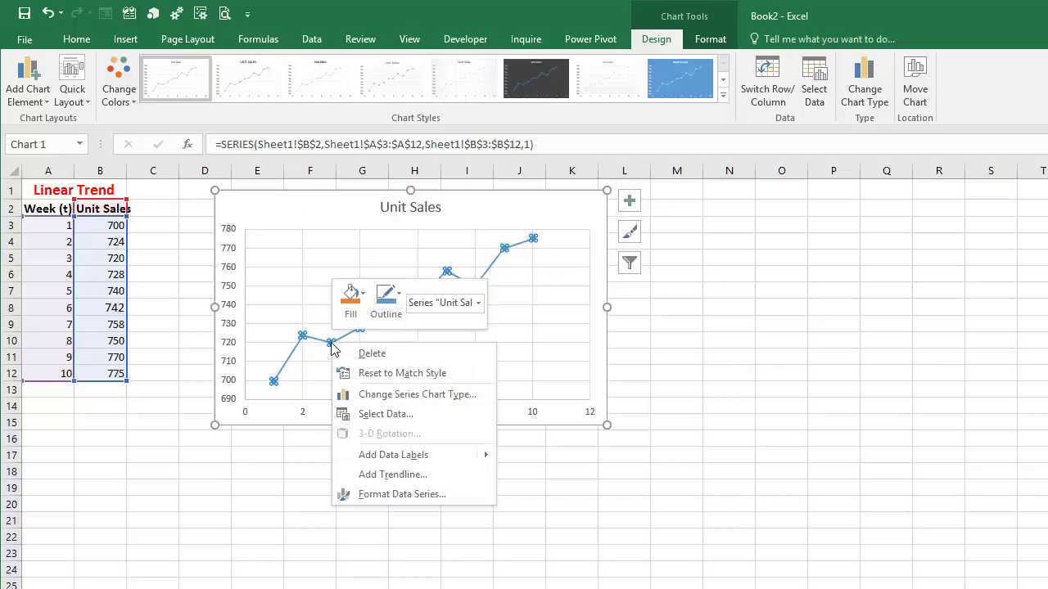
left_click(413, 478)
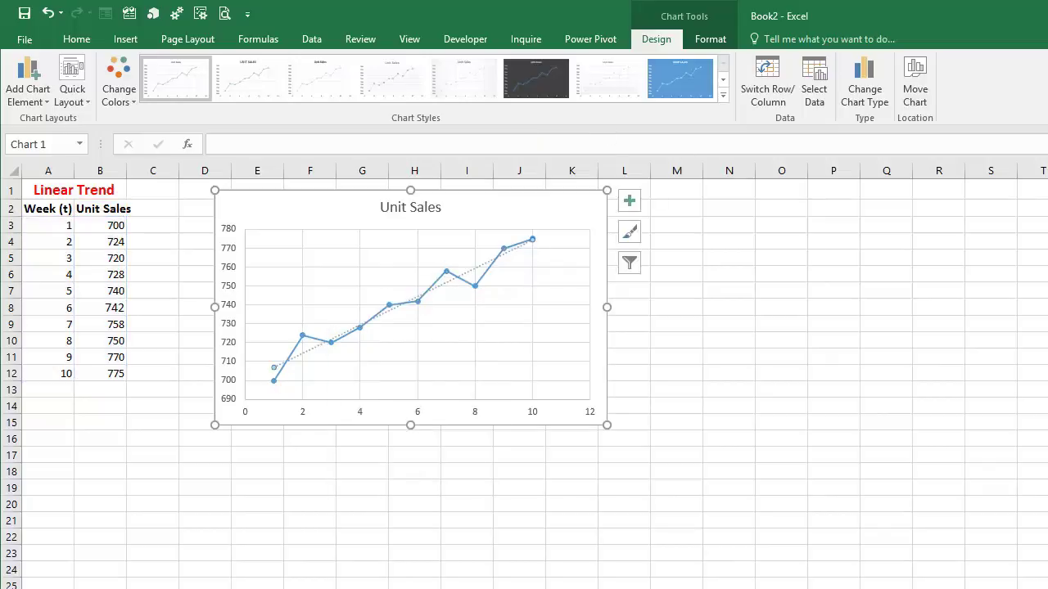
mouse_move(1047, 141)
left_mouse_down()
mouse_move(725, 142)
mouse_move(1047, 141)
left_mouse_up()
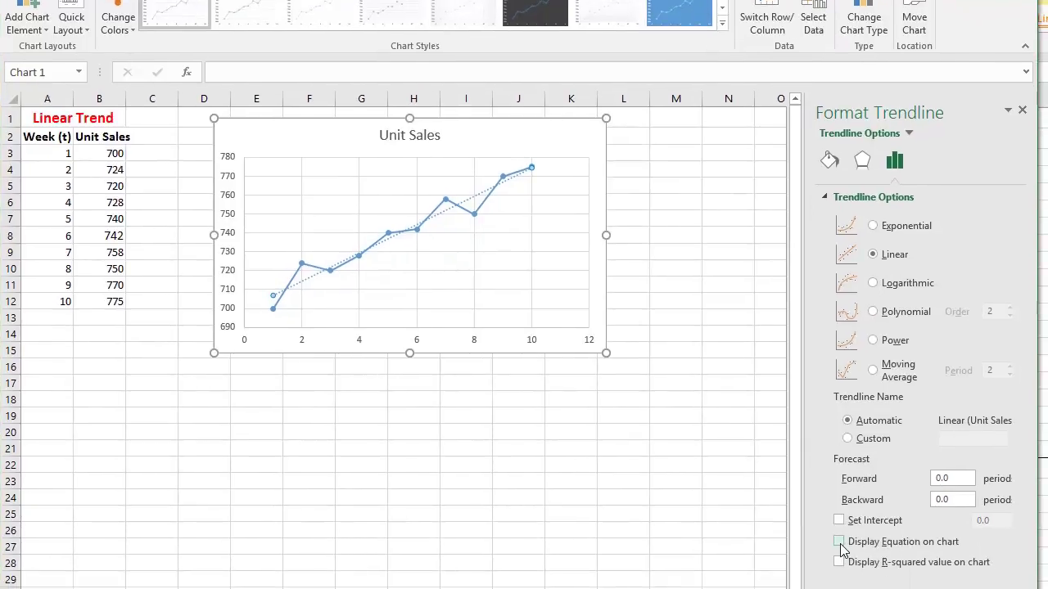
left_click(839, 543)
- Move the trendline equation to the clear area above the line and enlarge its font size
left_click_drag(472, 172, 364, 168)
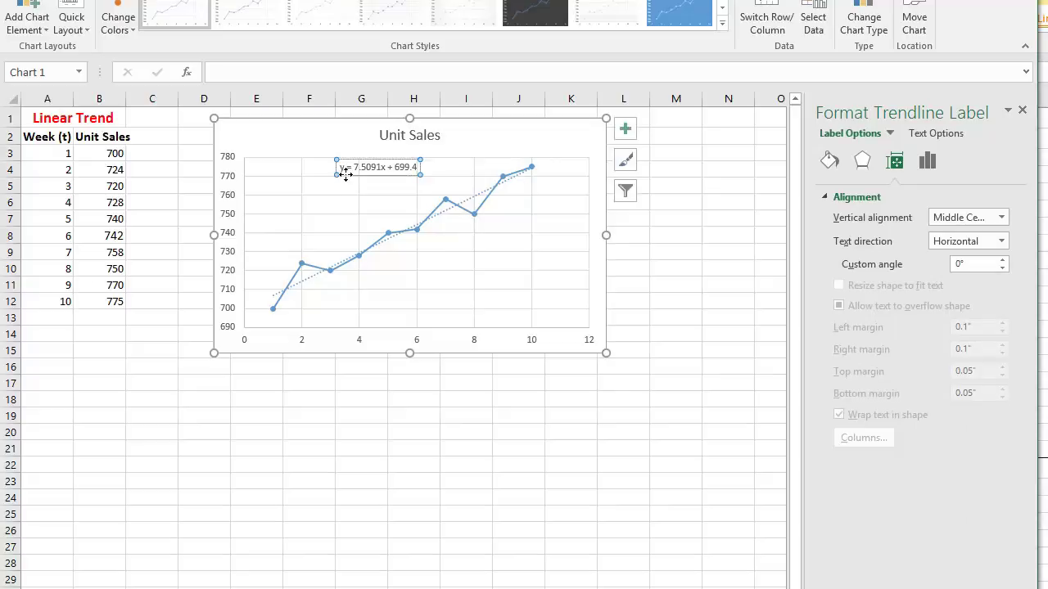
left_click(61, 0)
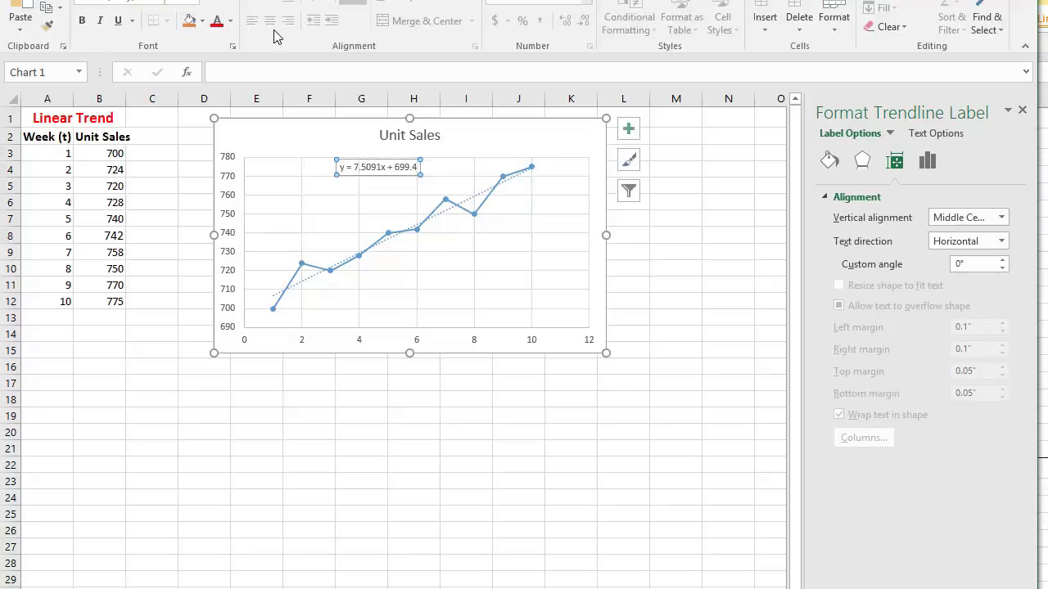
left_click(197, 5)
left_click(173, 108)
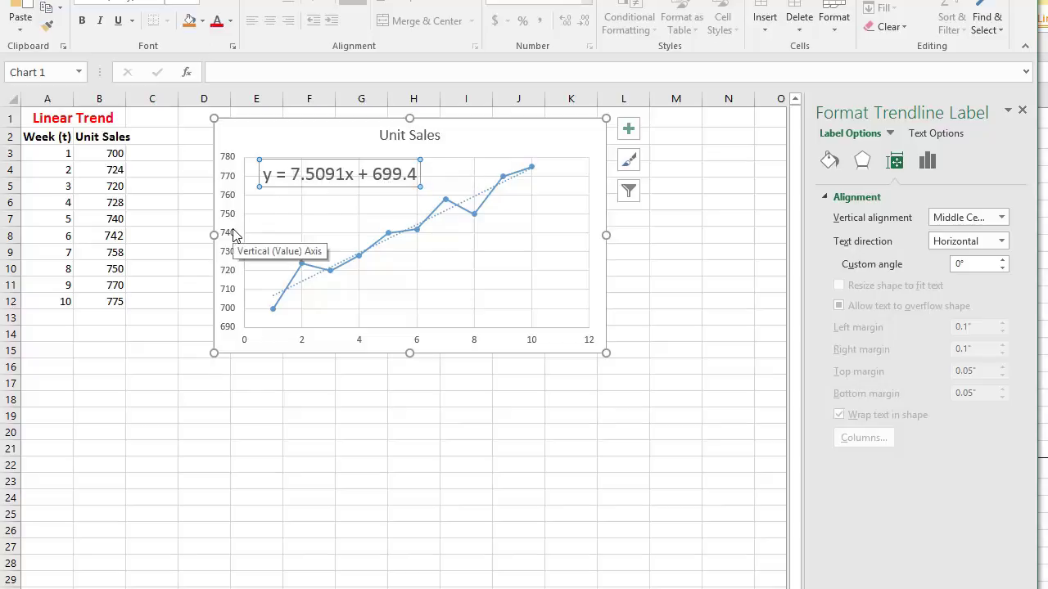
left_click(106, 333)
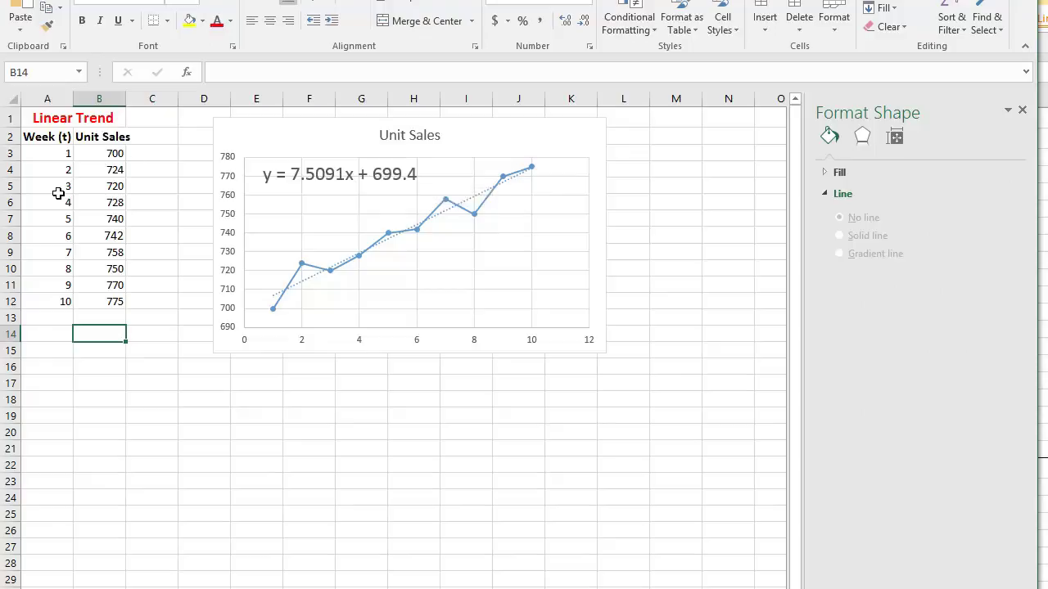
left_click(50, 316)
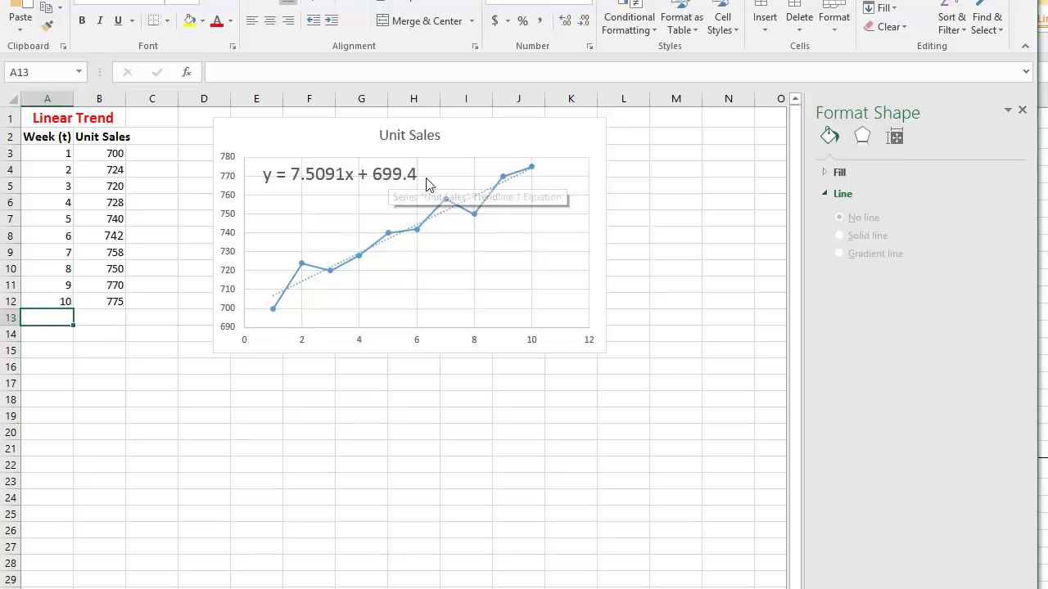
left_click(317, 183)
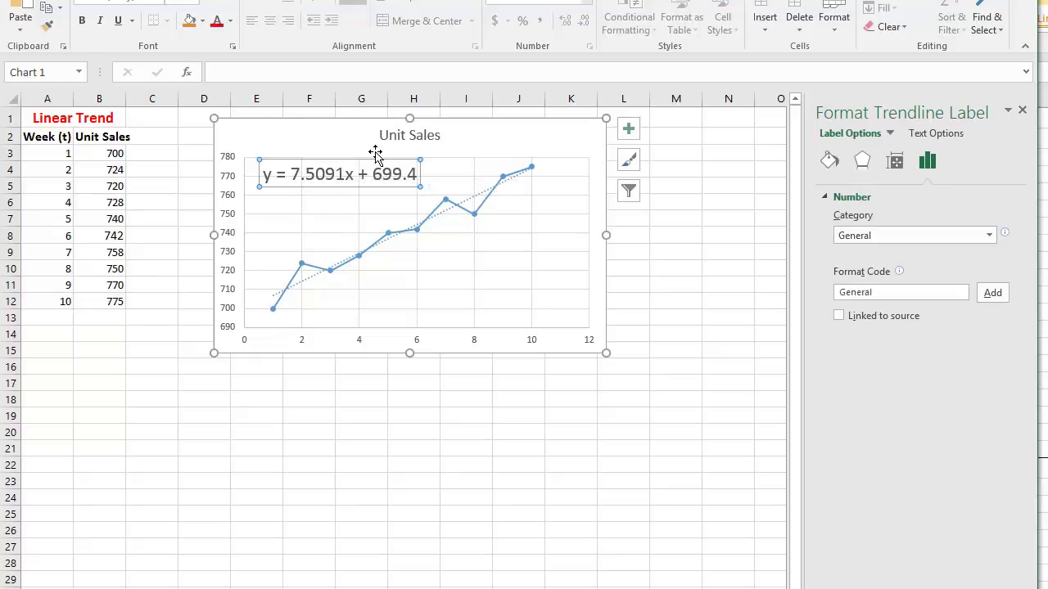
- Close the formatting pane and move the Unit Sales chart farther from the table, to about columns M through S
left_click_drag(264, 126, 347, 137)
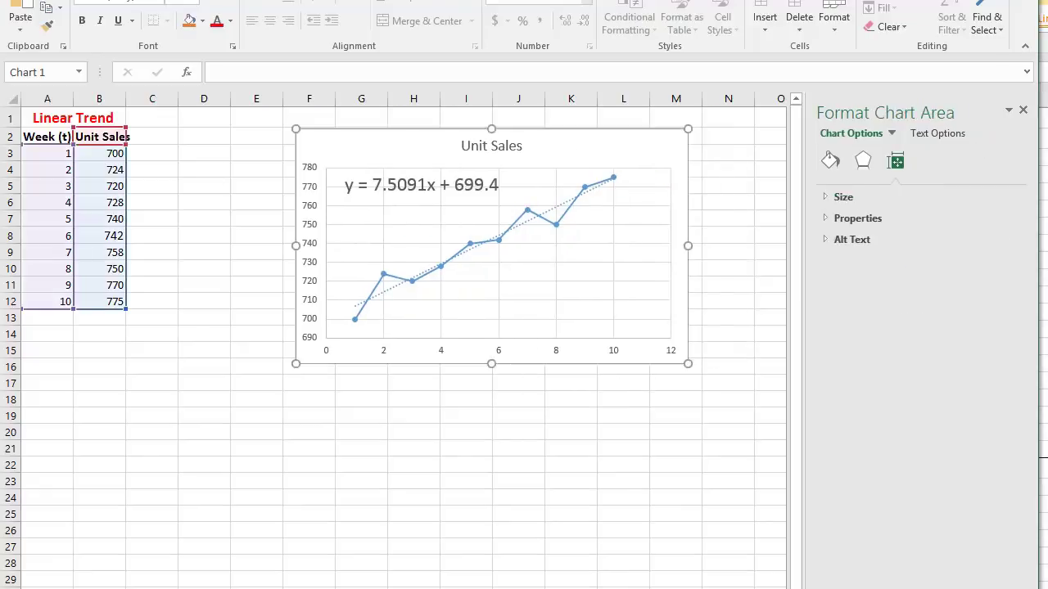
left_click(1021, 110)
left_click_drag(503, 162, 868, 155)
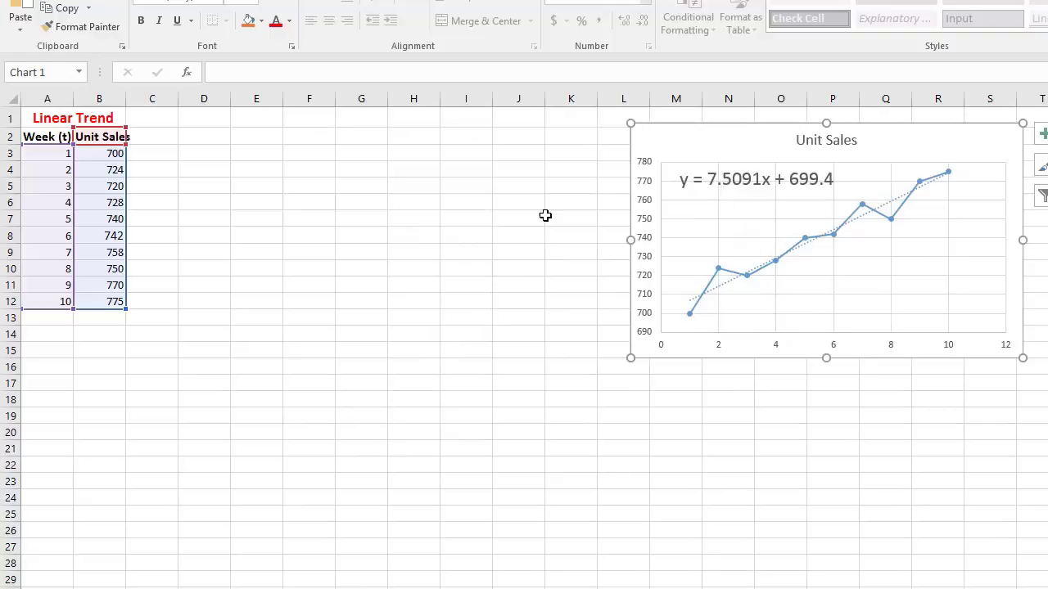
- Calculate the week 11 forecast in B14 with =7.5091*(11)+699.4 and move the result cell to C13
left_click(95, 335)
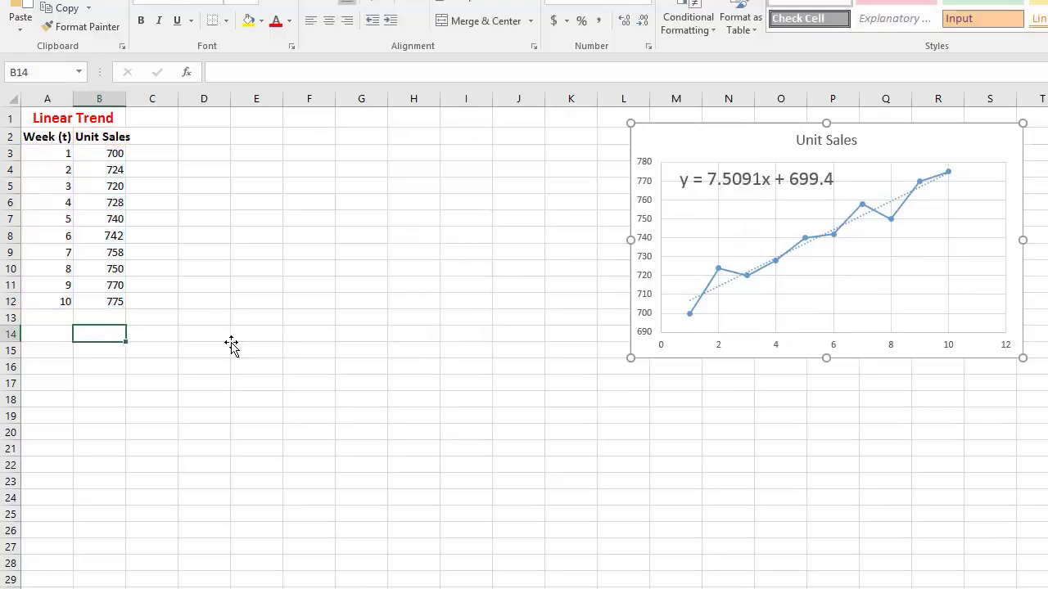
type("=")
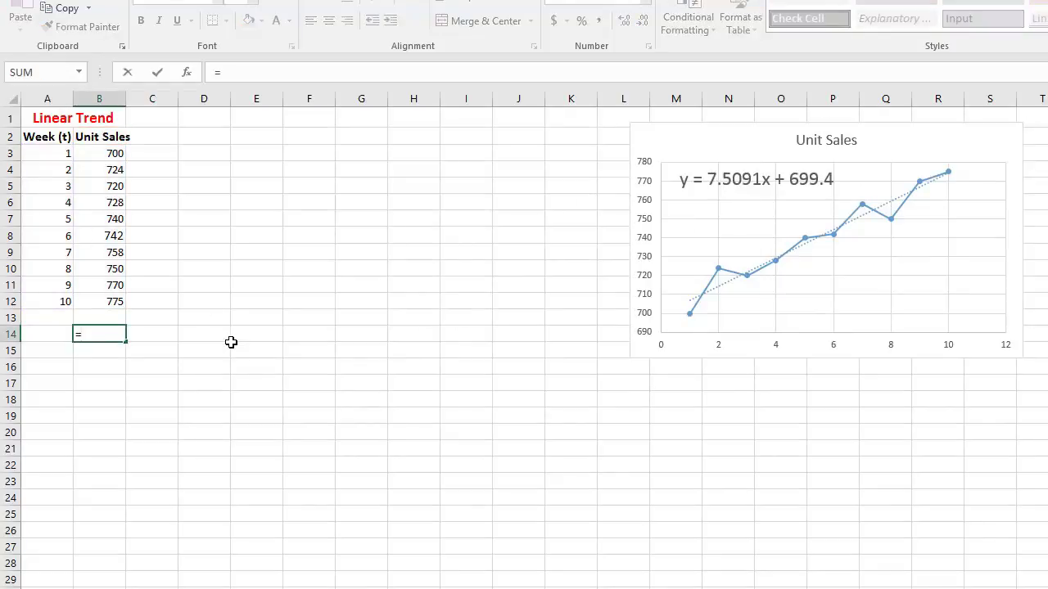
type("7.5091*(")
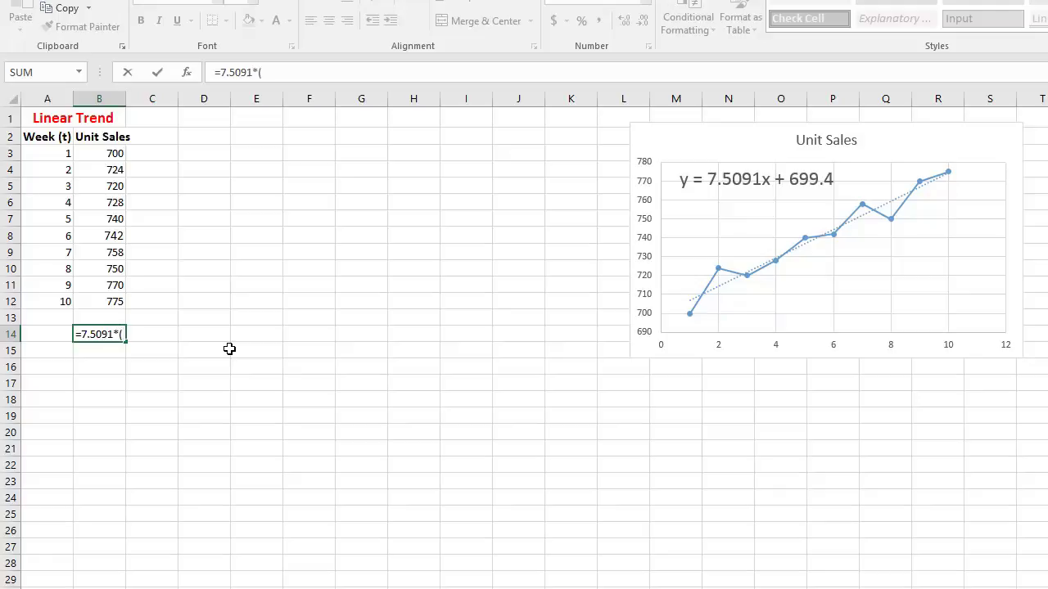
type("11)+699.4")
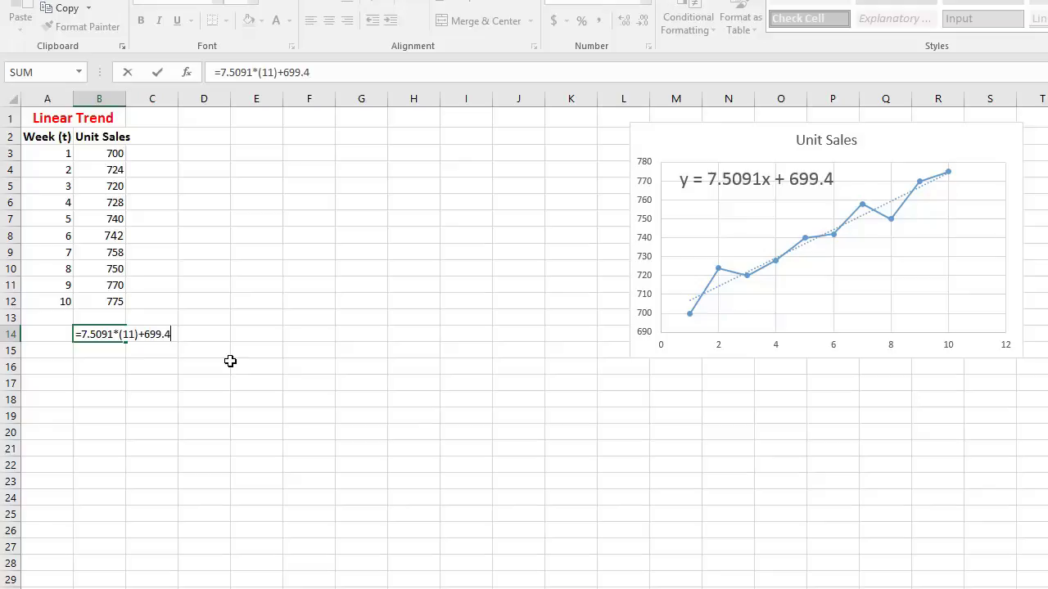
key("Return")
key("Up")
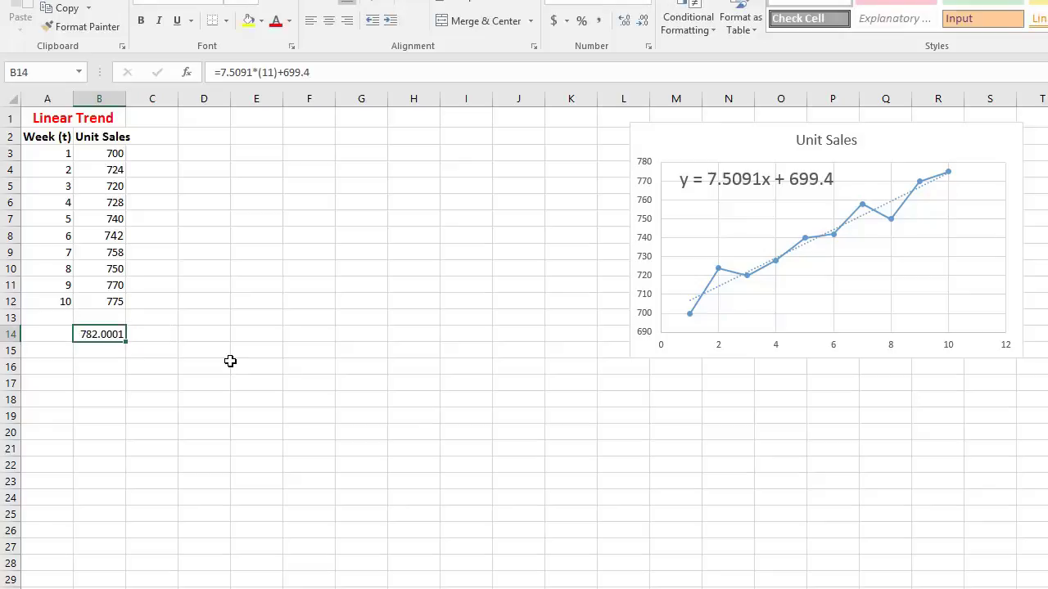
left_click_drag(104, 336, 152, 314)
- Enter the column heading Forecast in C2
left_click(158, 131)
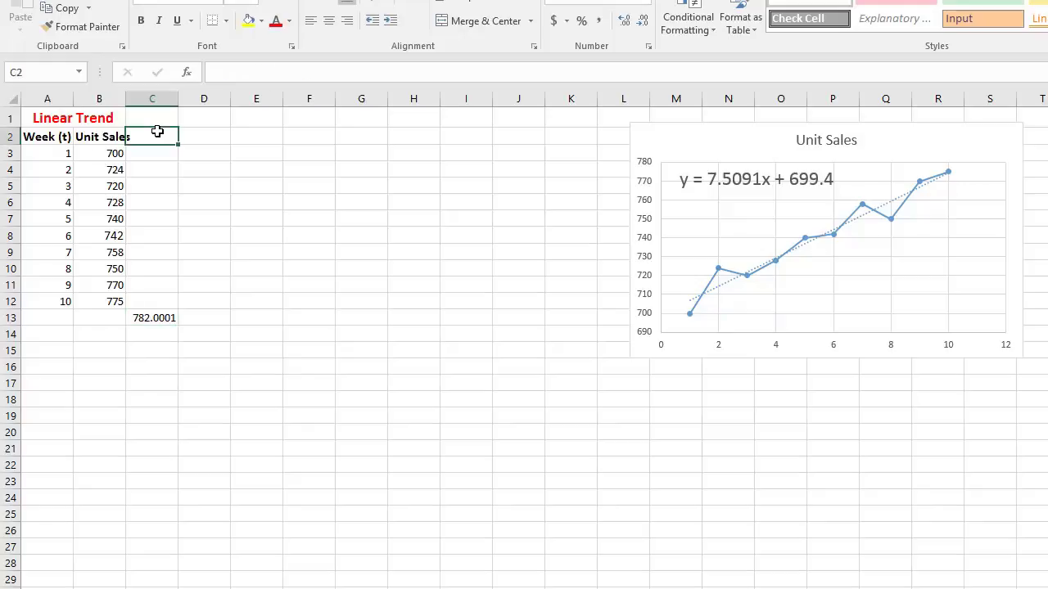
type("Fore")
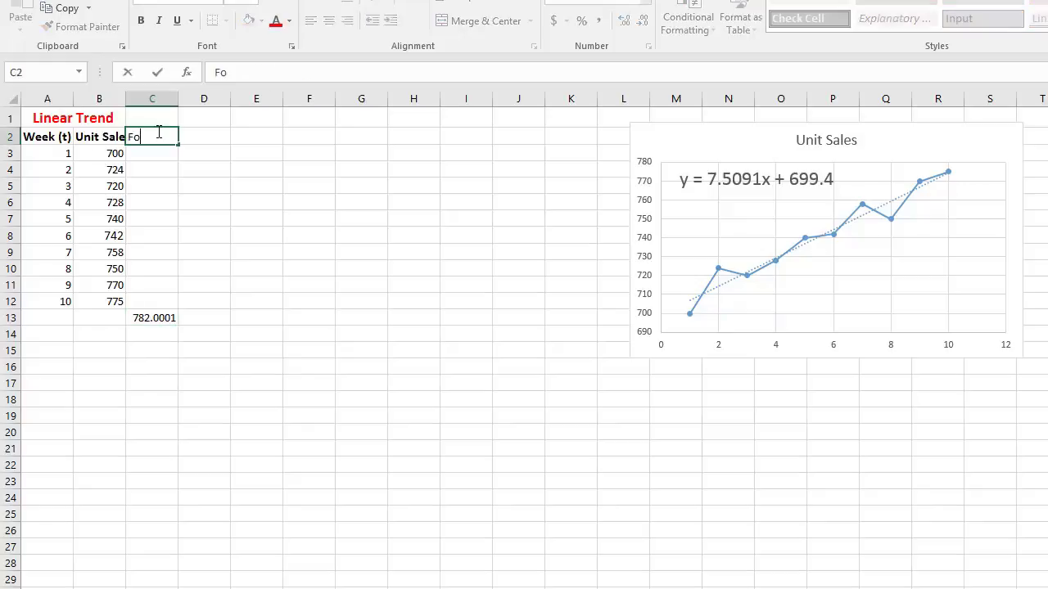
type("cast")
key("Return")
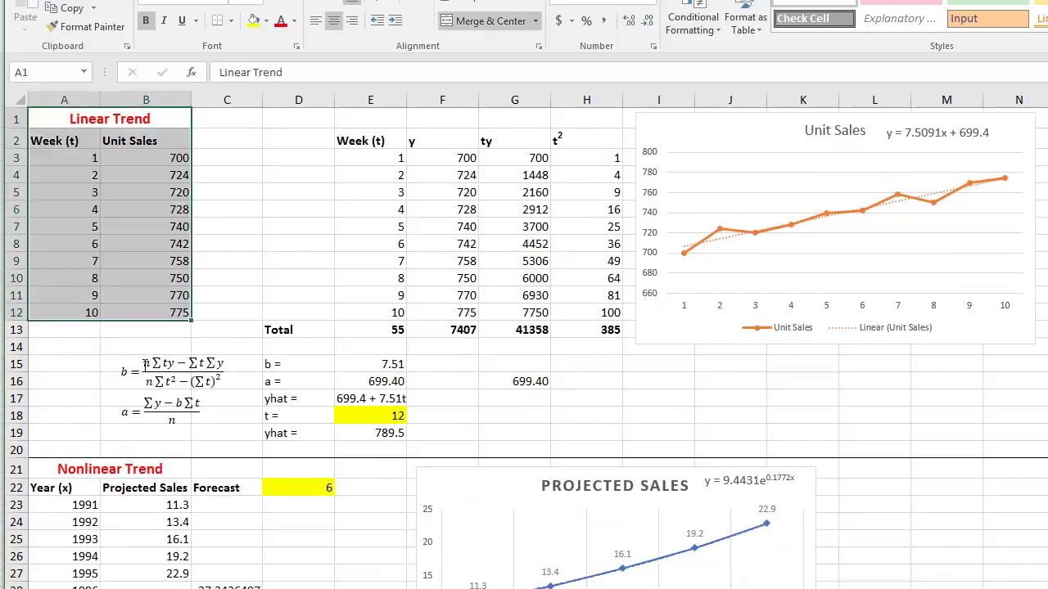
- Copy the b and a formula boxes from the completed worksheet and paste them at B16 below the working sheet's data
left_click(144, 361)
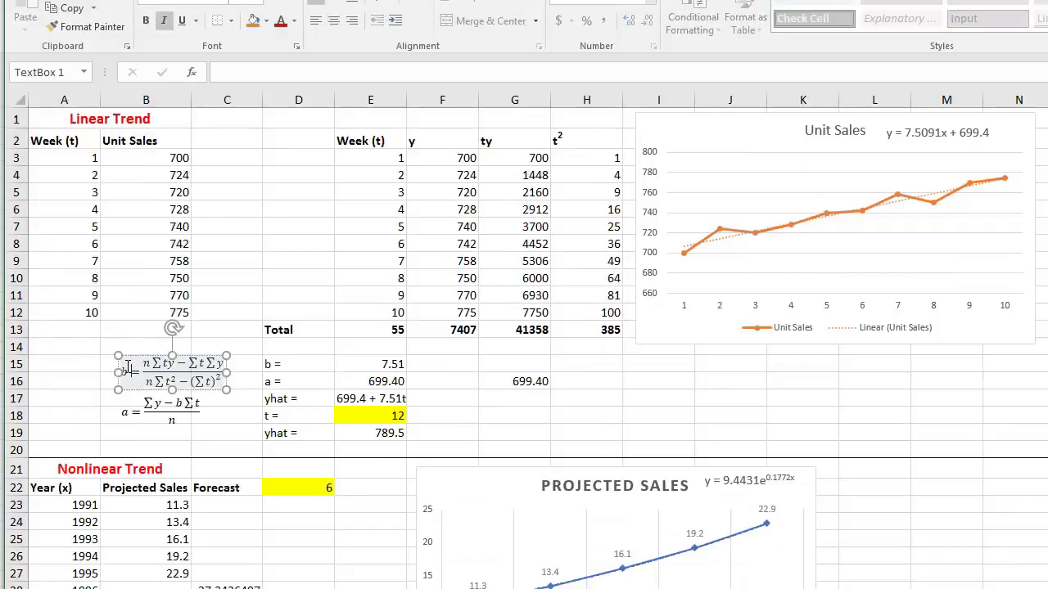
left_click(134, 413)
left_click(119, 368)
left_click(132, 412, "shift")
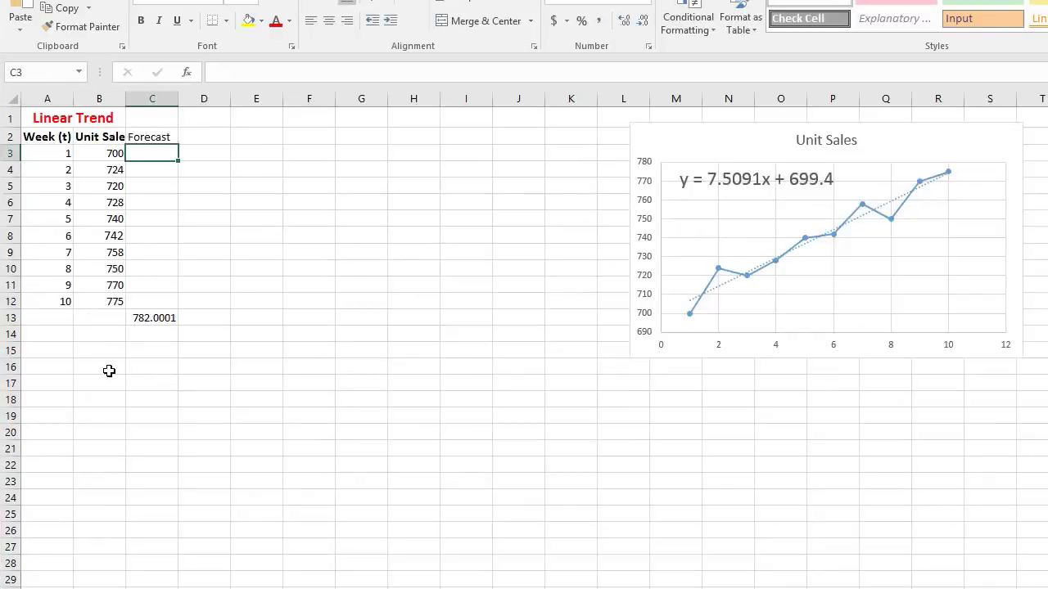
left_click(109, 370)
key("ctrl+v")
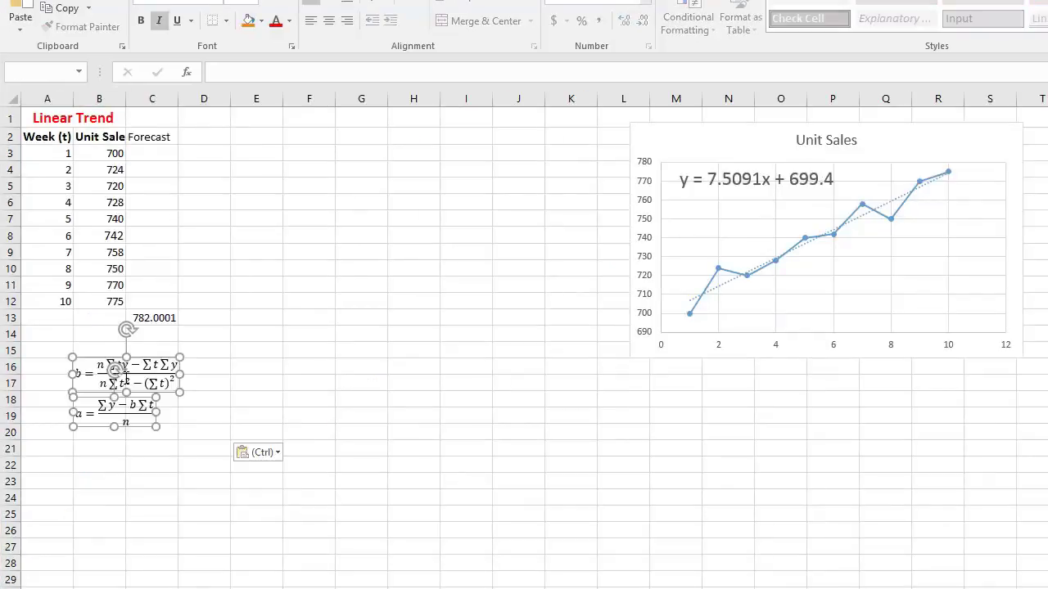
left_click(285, 349)
- Copy the week and unit sales table in A2:B12 to a new table starting at E2
left_click(257, 138)
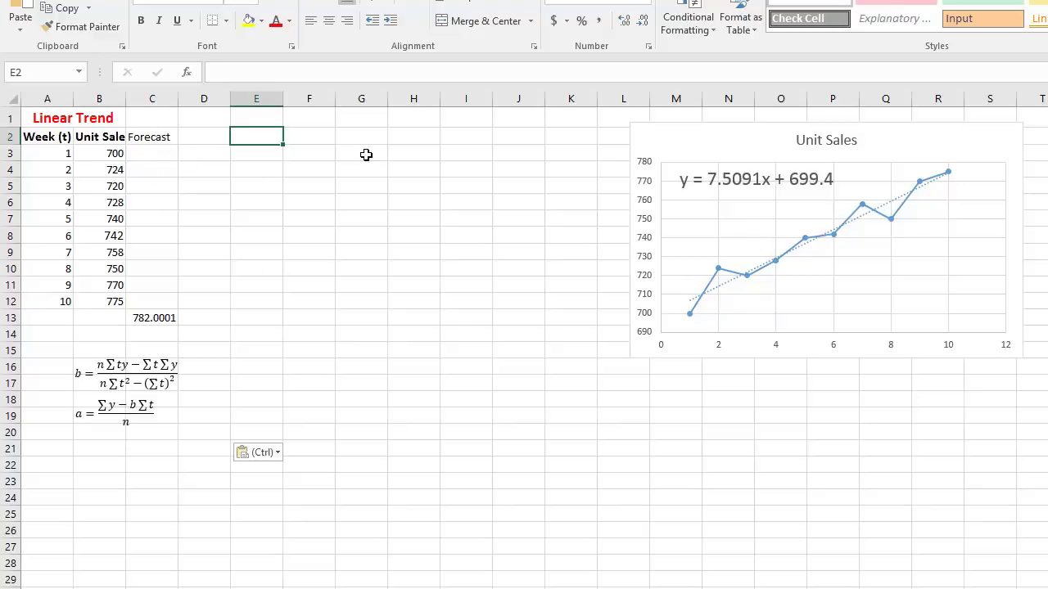
left_click_drag(47, 135, 116, 301)
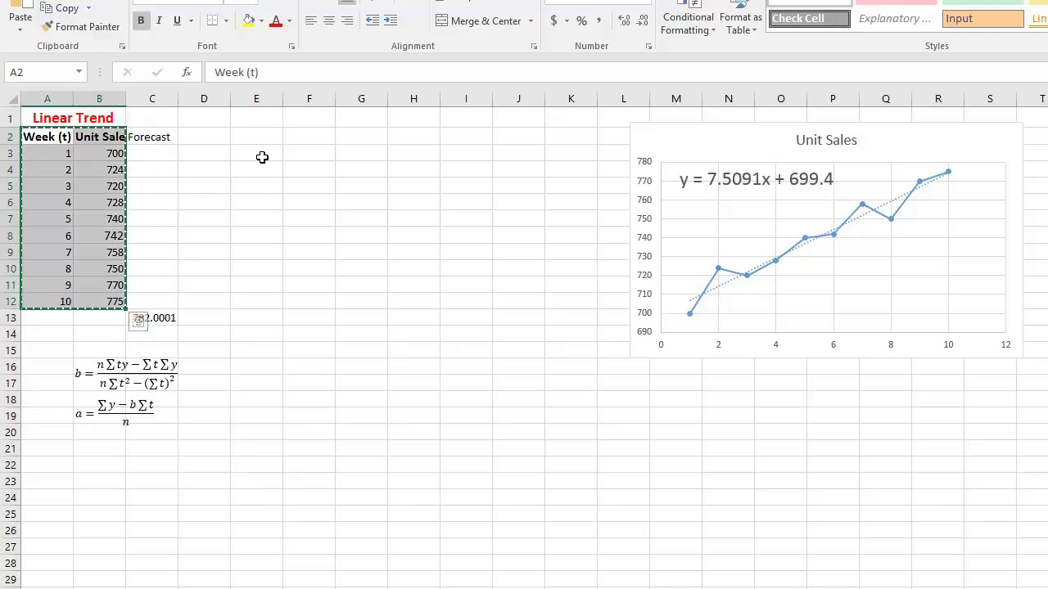
key("ctrl+c")
left_click(260, 137)
key("ctrl+v")
left_click(266, 148)
key("Escape")
- Enter the column headings t, y, ty and t^2 in E2 through H2
type("t")
key("Tab")
type("y")
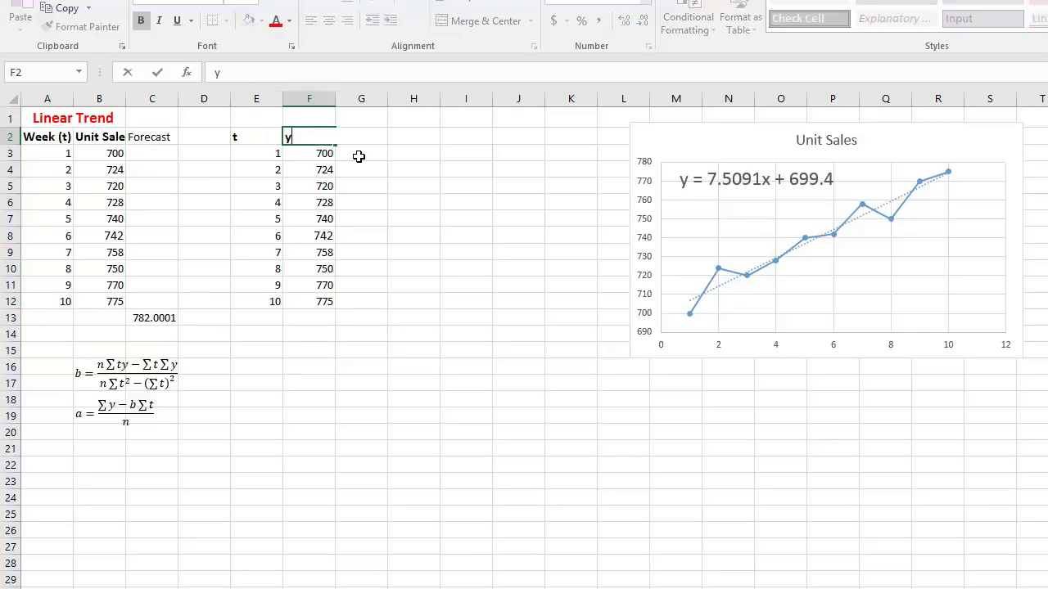
key("Tab")
type("ty")
key("Tab")
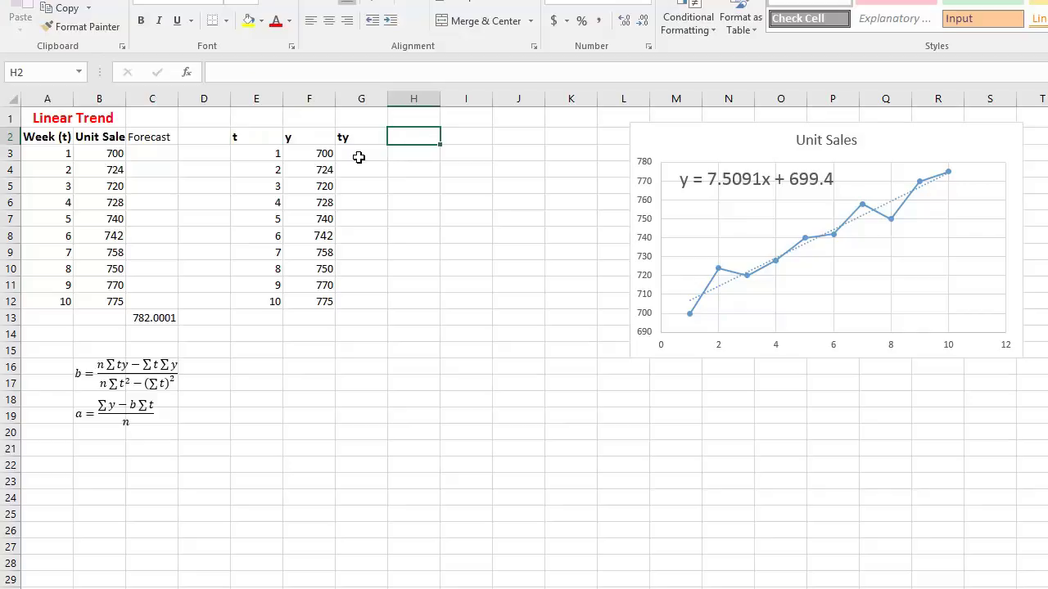
type("t&")
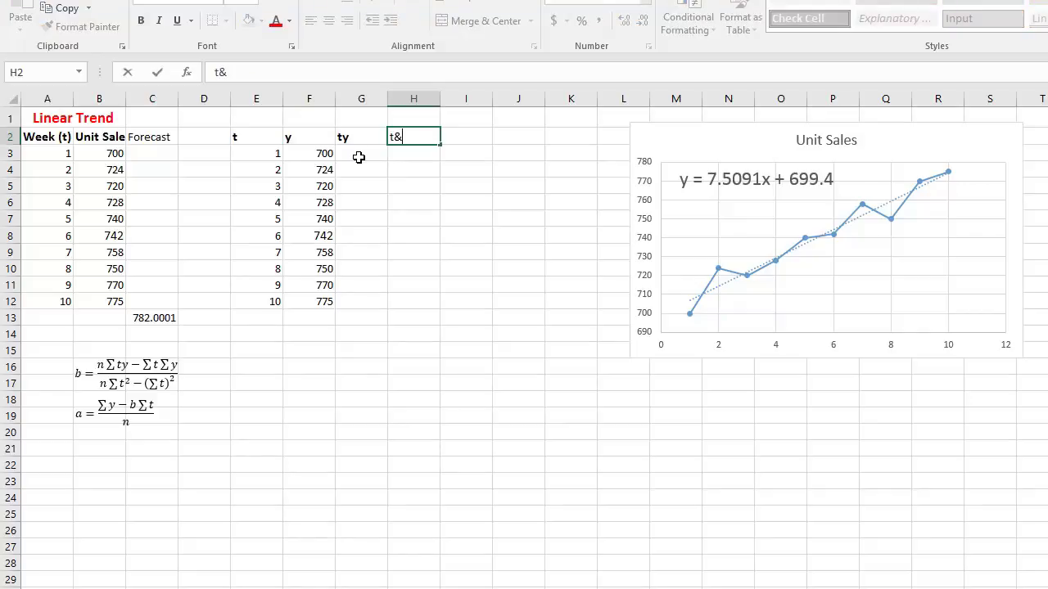
key("BackSpace")
type("^2")
key("Return")
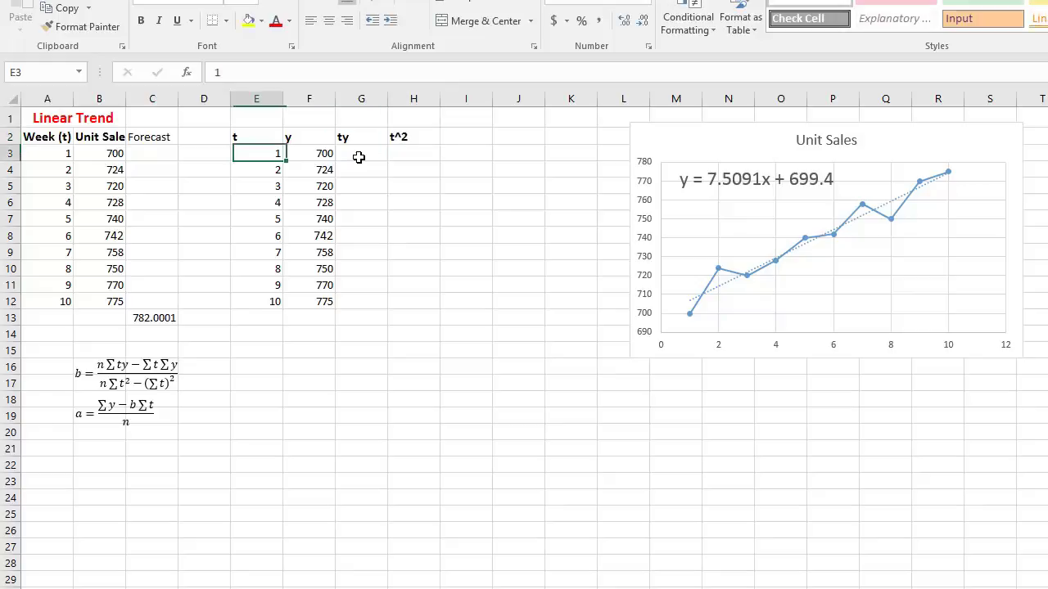
- Fill the ty column with the products of t and y, and the t^2 column with =E3^2, down to row 12
key("Right")
key("Right")
type("=")
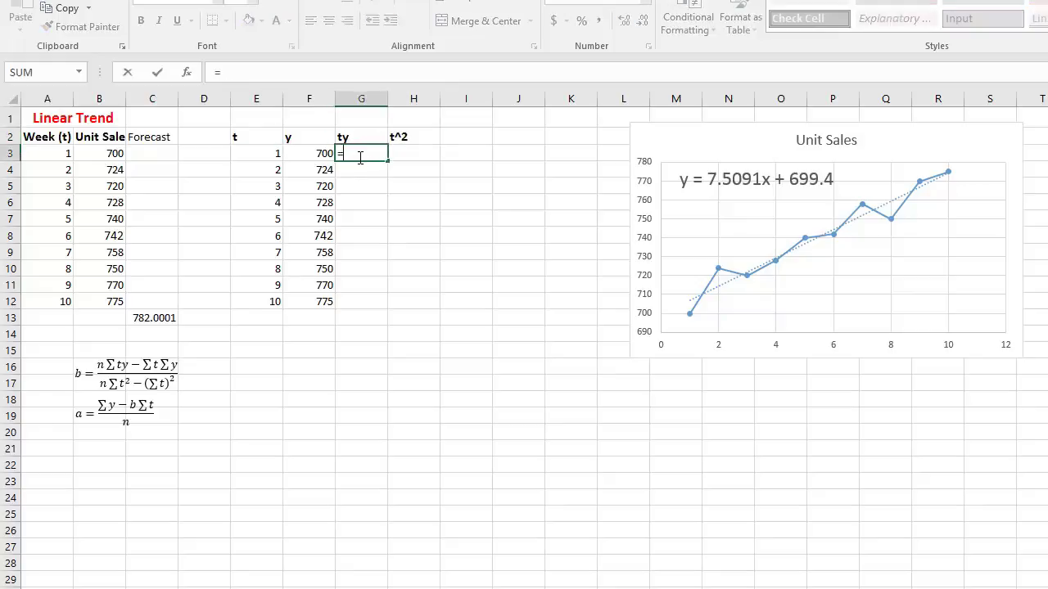
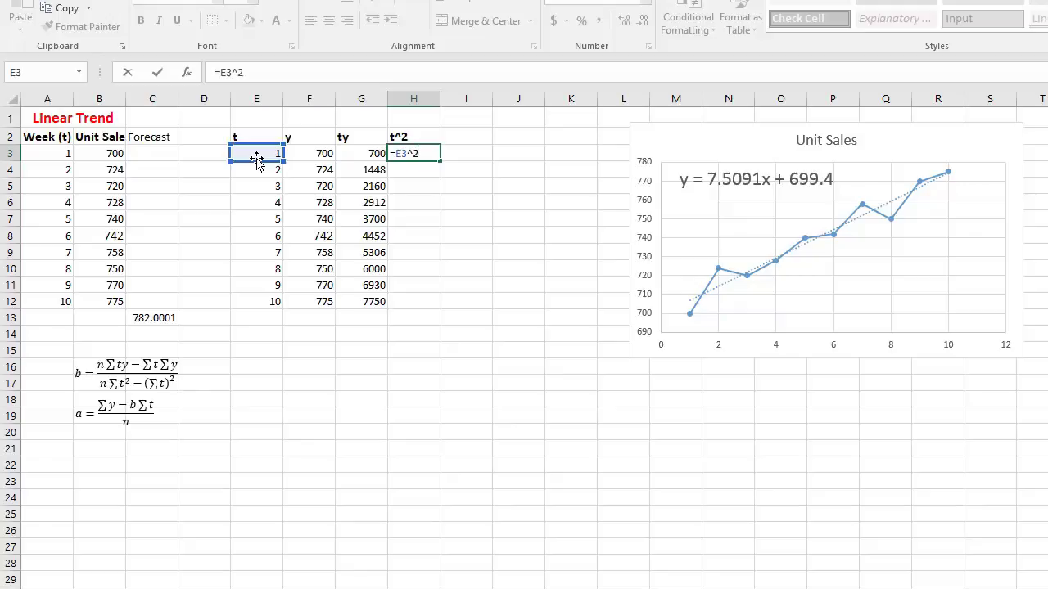
key("Return")
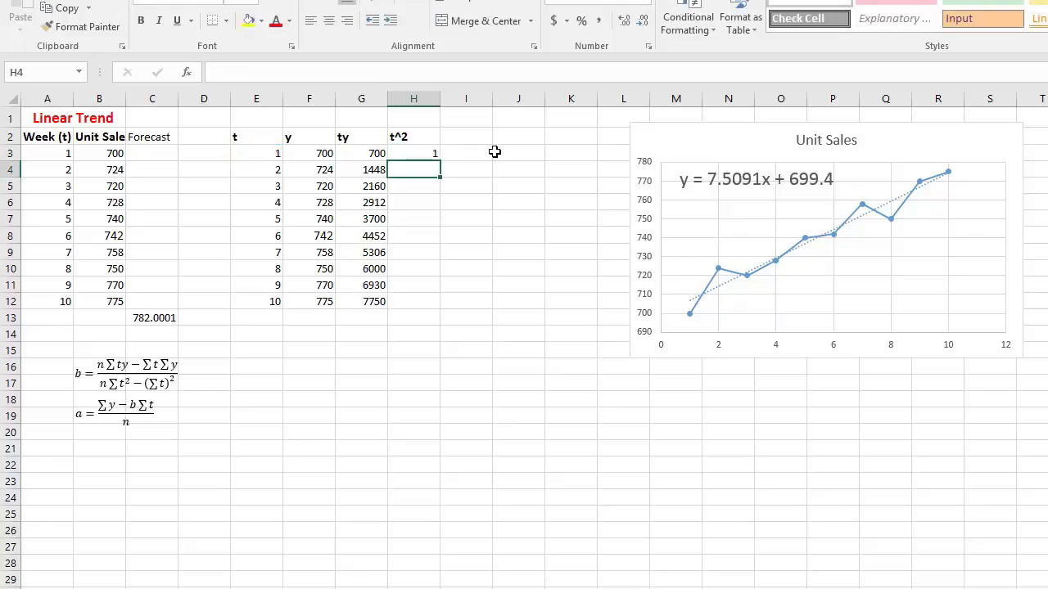
left_click(431, 152)
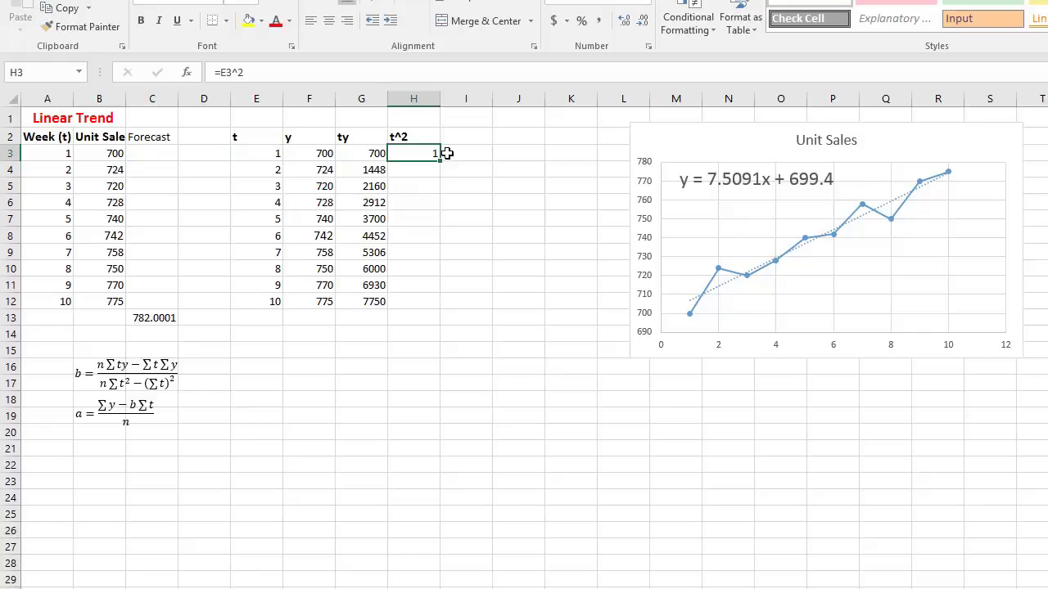
double_click(440, 162)
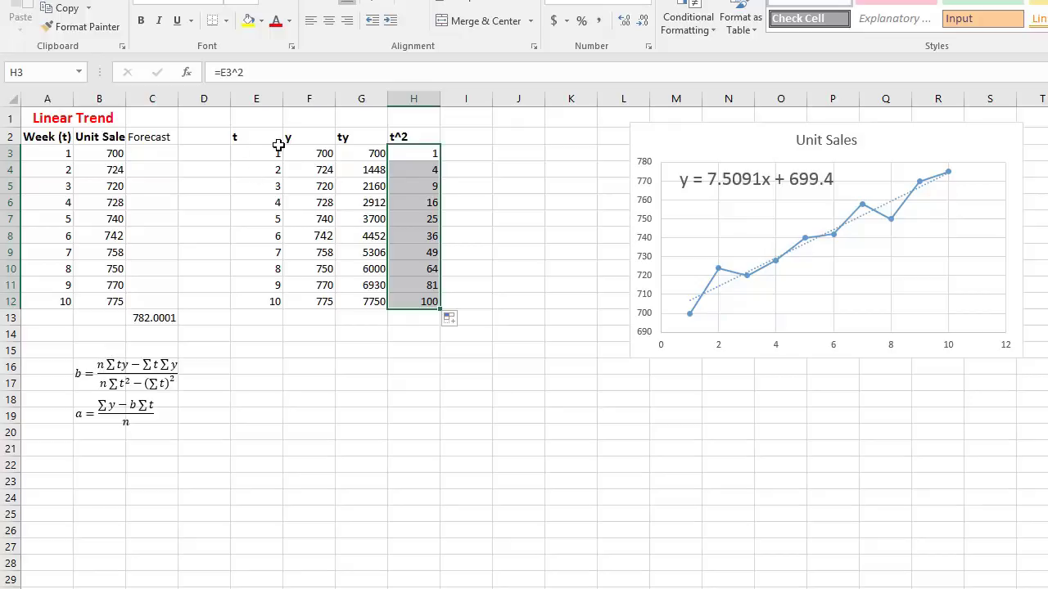
- Total the t column in E13 with =SUM(E3:E12)
left_click_drag(268, 153, 263, 307)
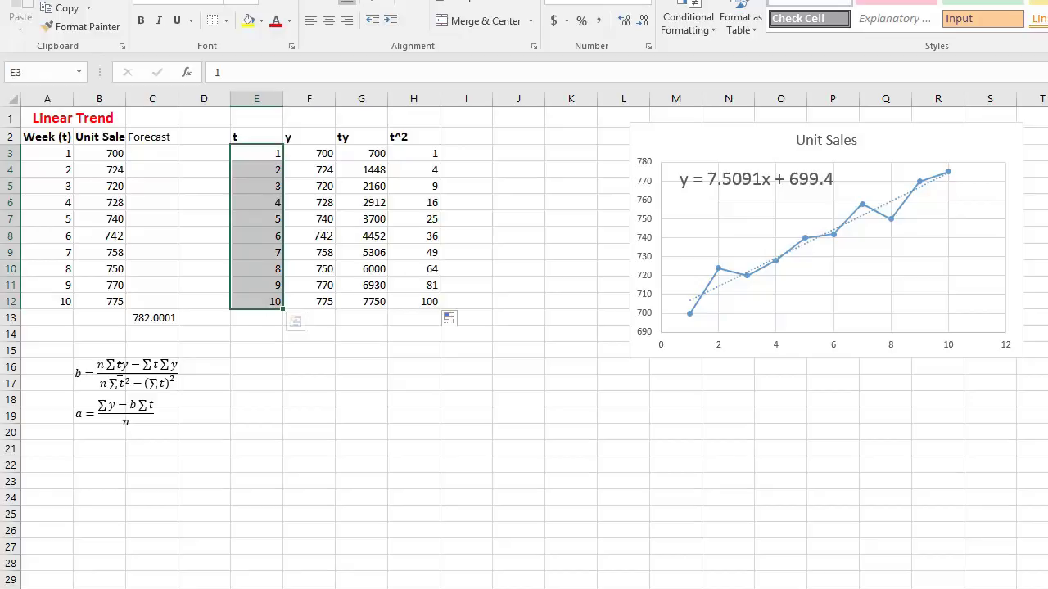
left_click_drag(351, 135, 356, 299)
left_click(268, 320)
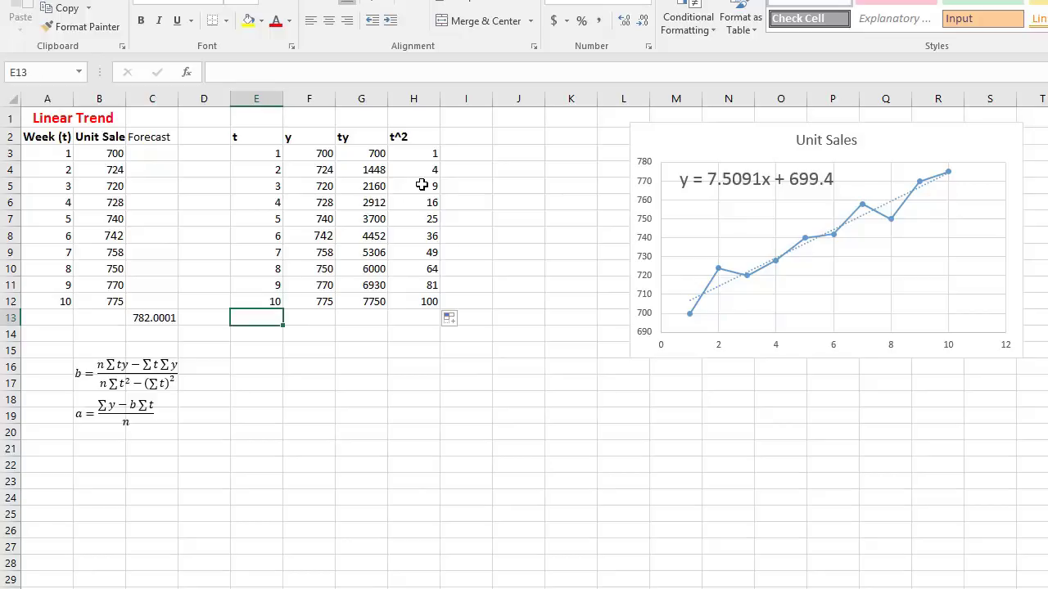
type("=sum(")
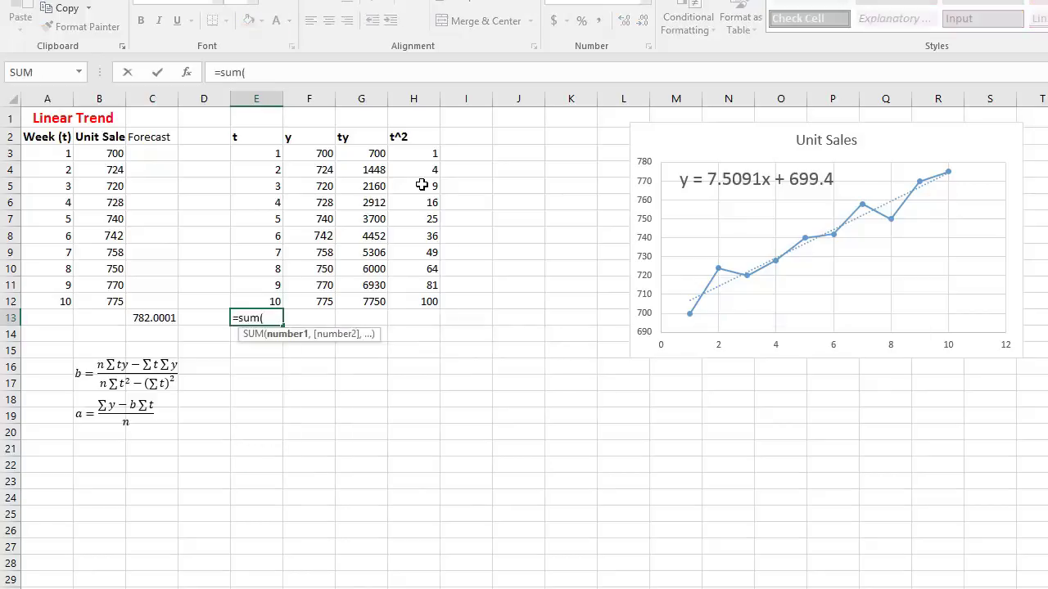
left_click_drag(269, 153, 267, 303)
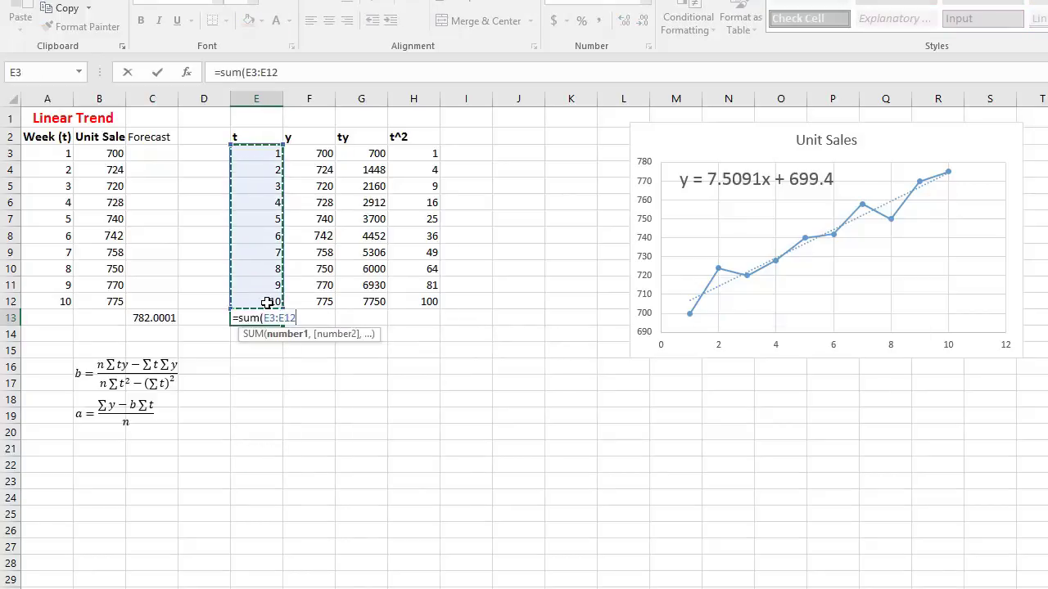
key("Return")
- Extend the E13 total across to H13 and make the totals bold
left_click(262, 319)
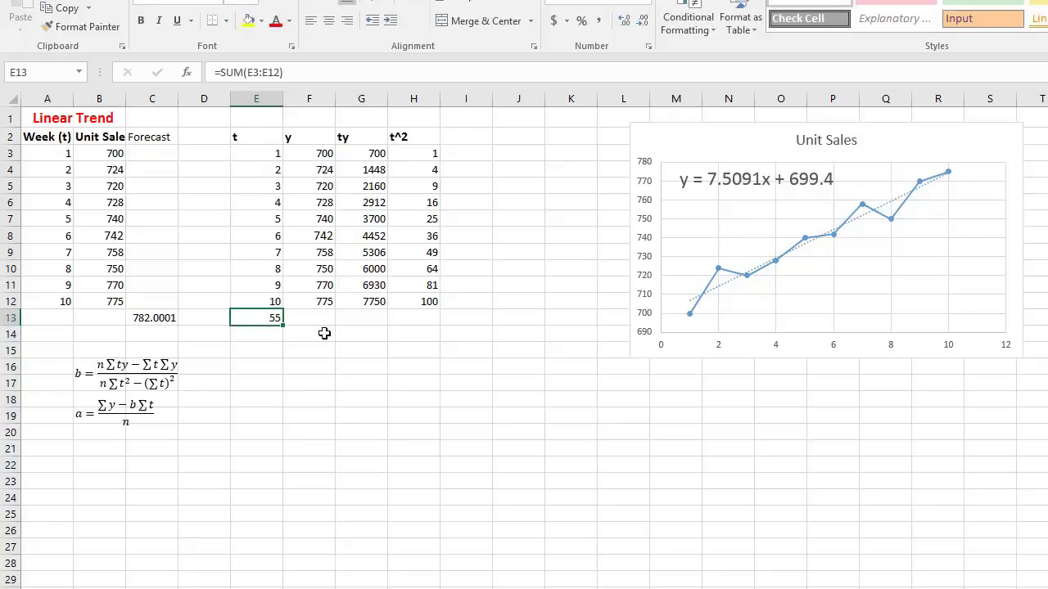
left_click_drag(284, 324, 424, 320)
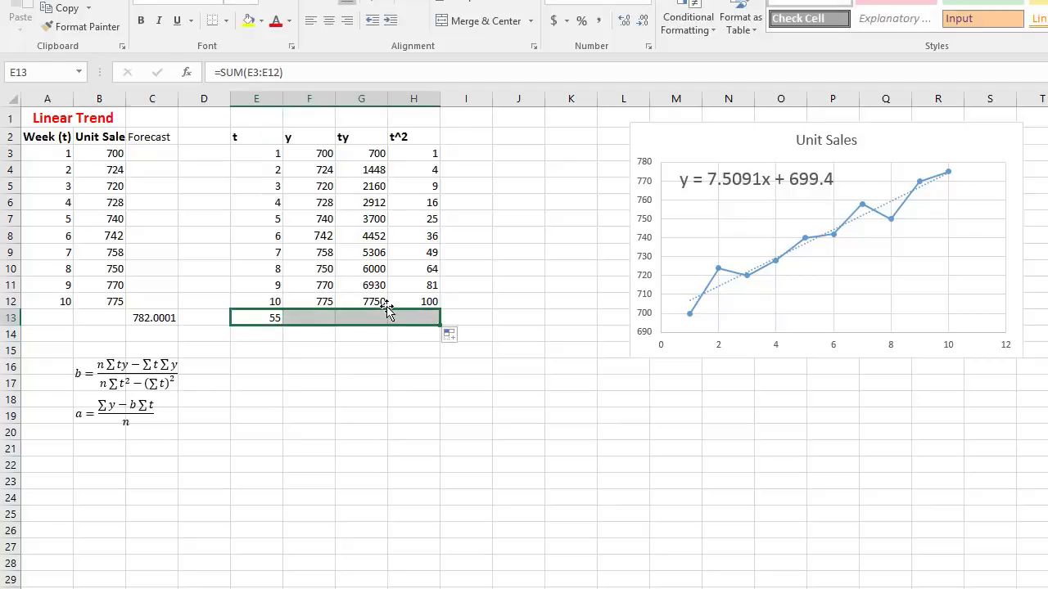
left_click(141, 20)
left_click(343, 352)
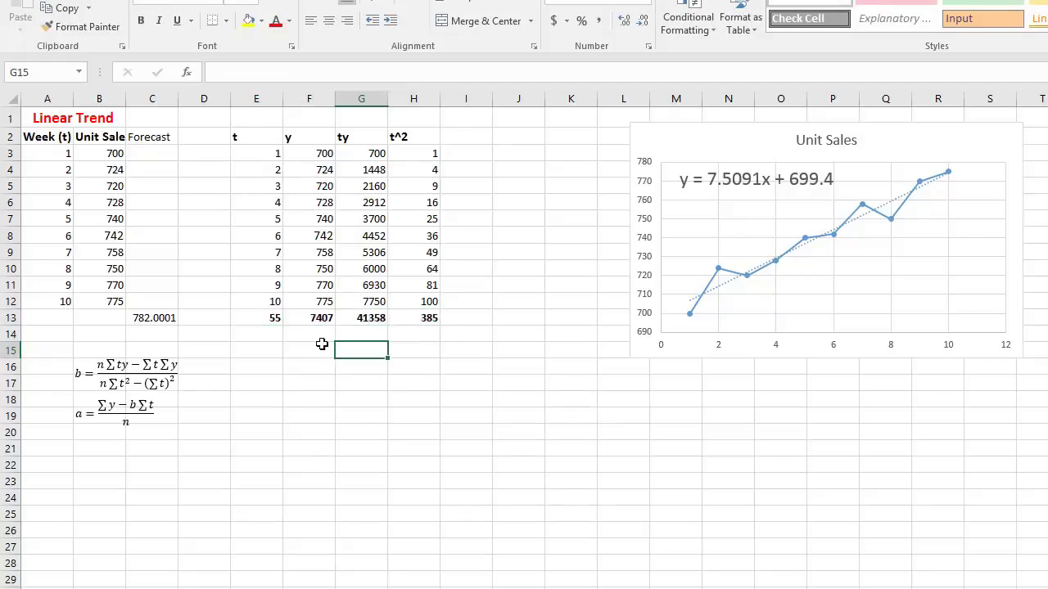
left_click(262, 318)
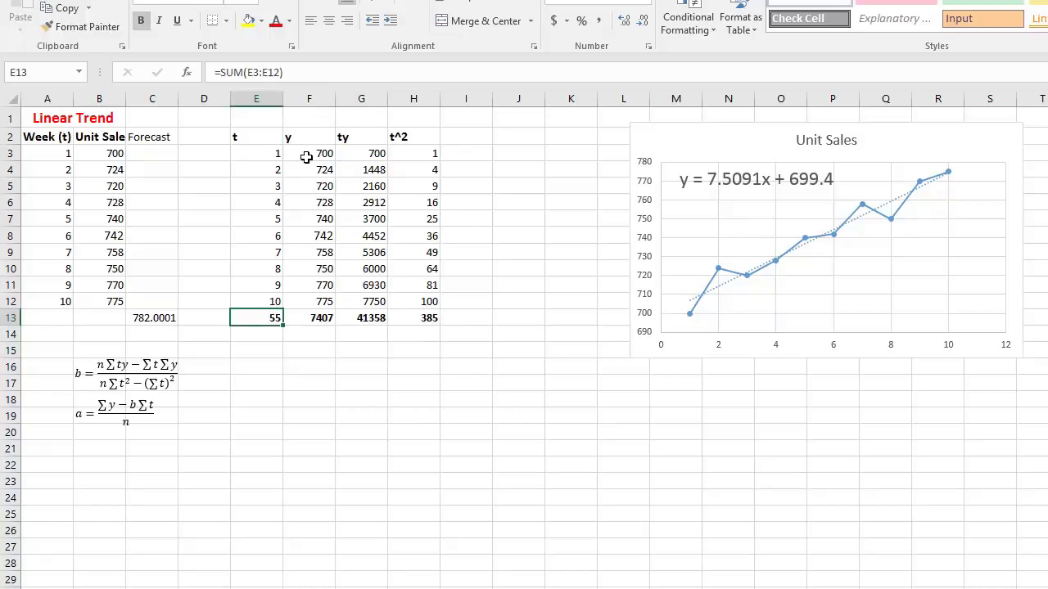
left_click(310, 316)
left_click(370, 317)
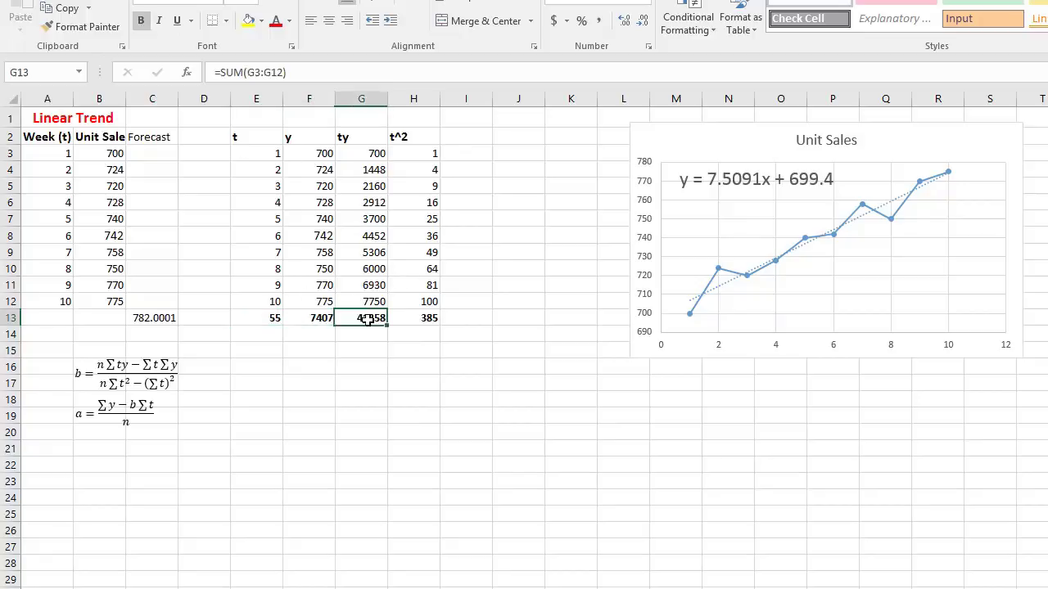
left_click(424, 319)
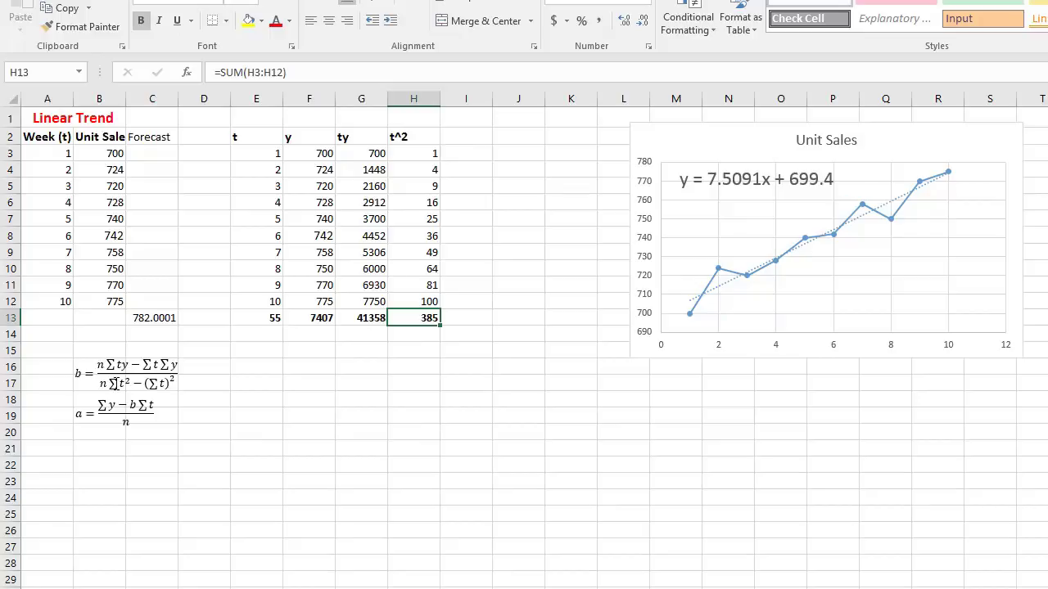
left_click(708, 185)
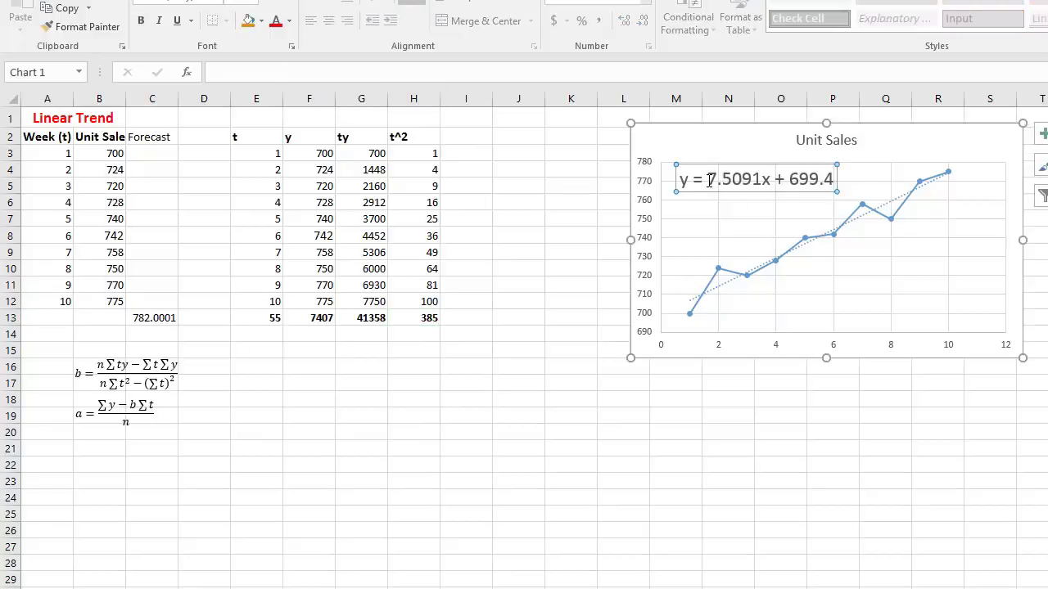
- Write the trend equation with yhat = in F16 and a + bt in G16
left_click(295, 366)
type("yhat =")
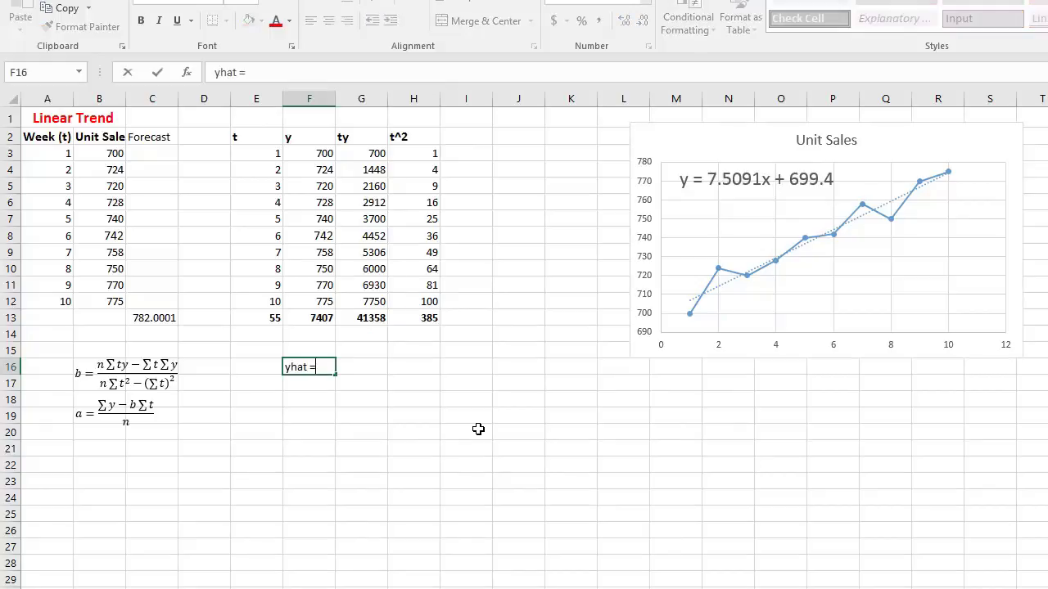
key("Tab")
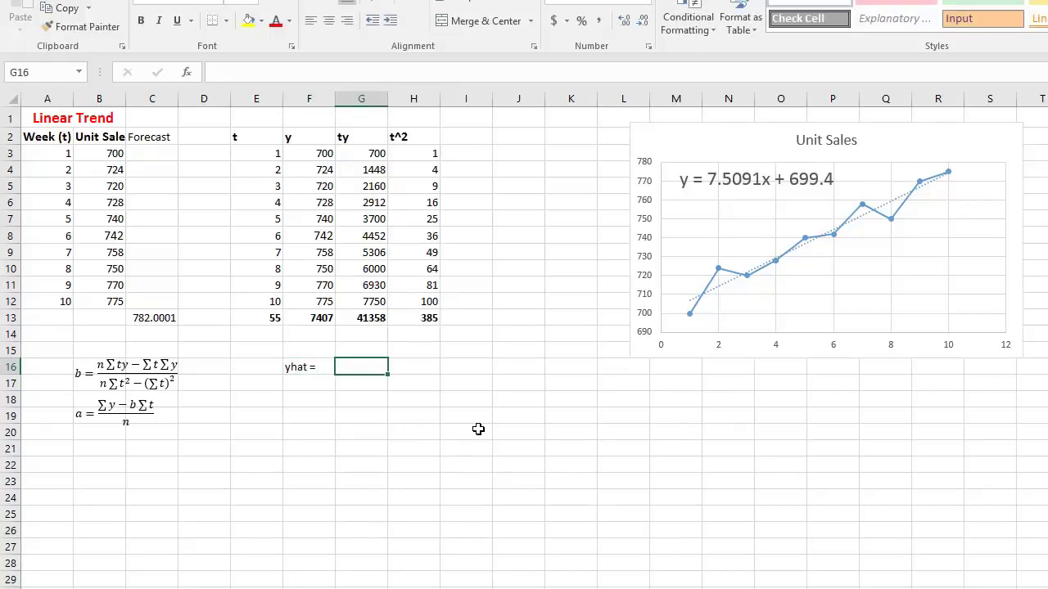
type("a + bt")
key("Return")
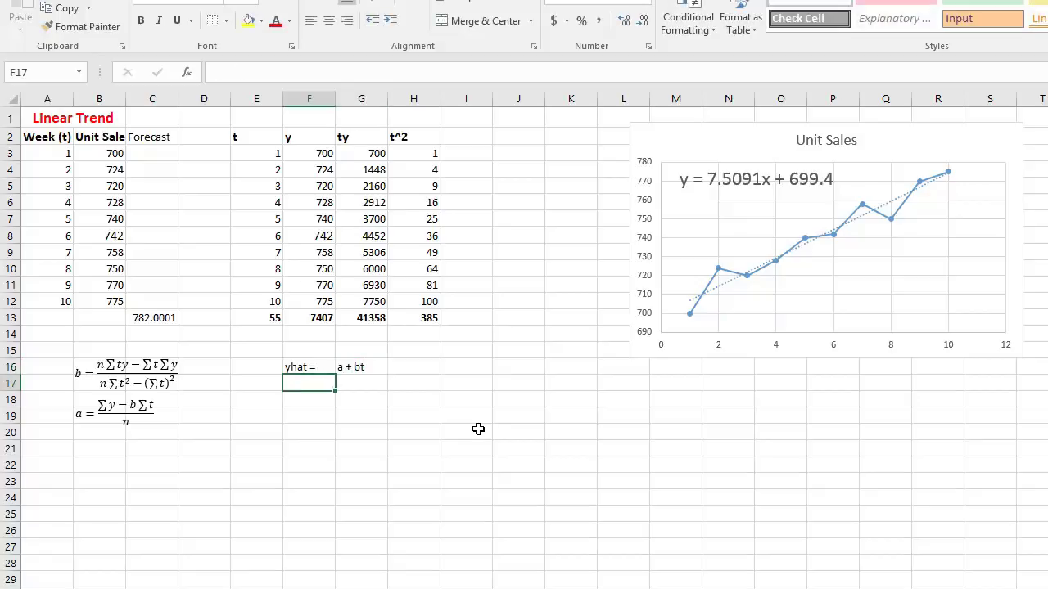
- Write the equivalent line equation with y = in F17 and mx + b in G17
key("Tab")
type("y")
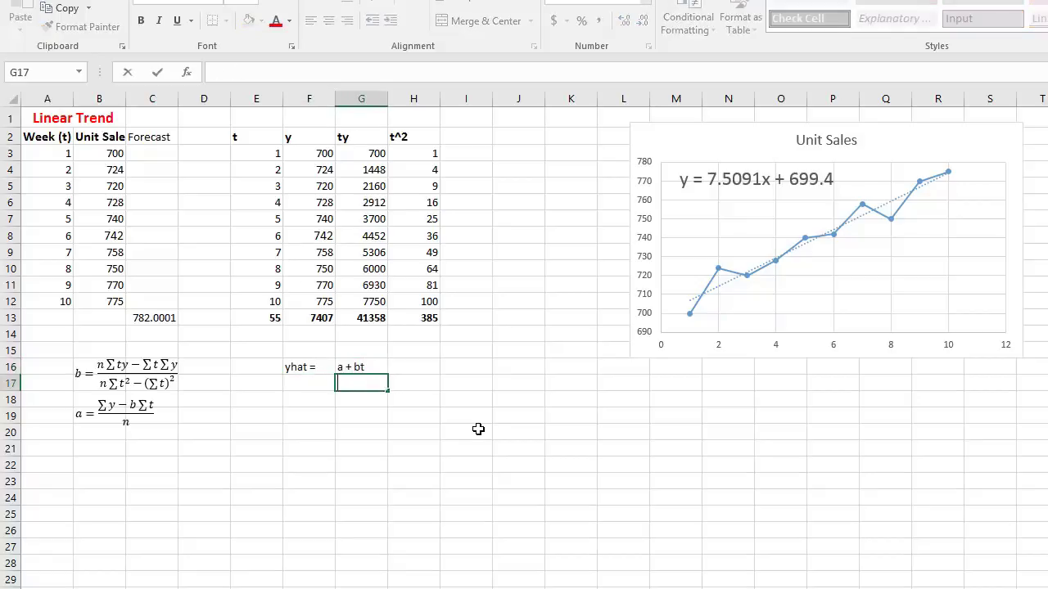
key("shift+Tab")
type("y")
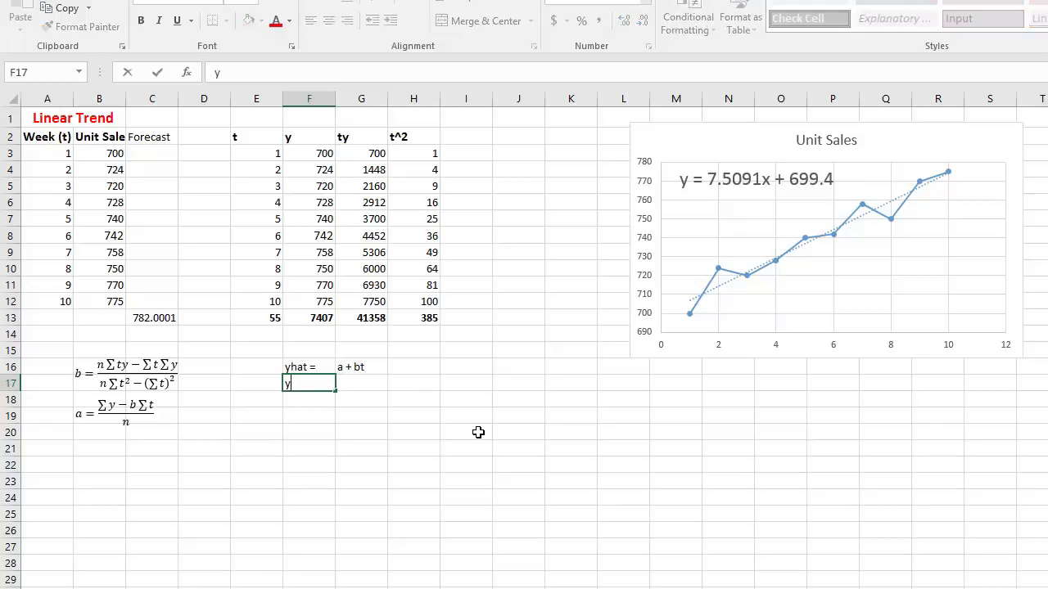
key("Tab")
type("max")
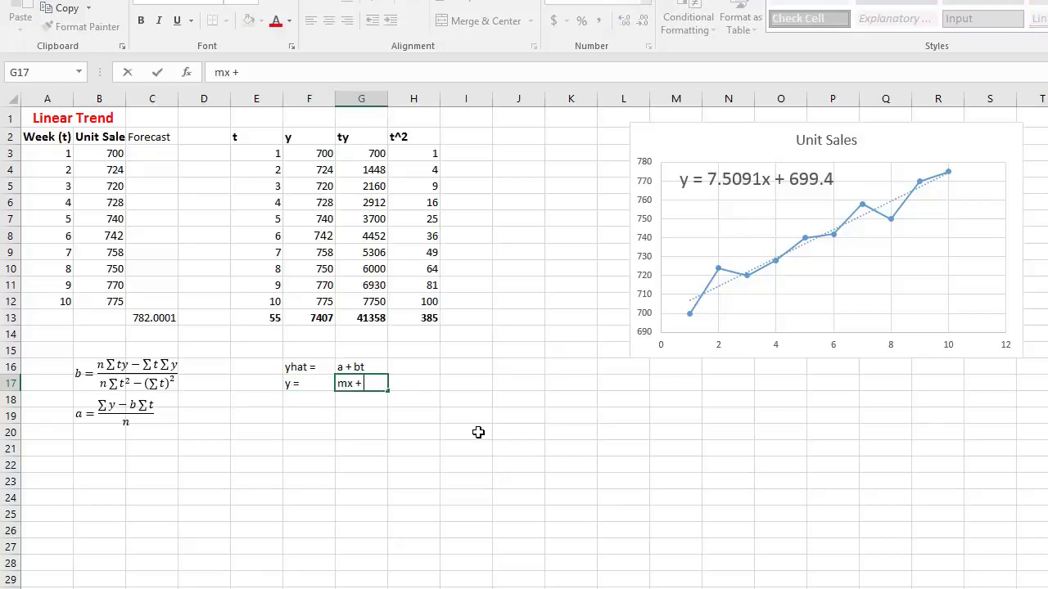
key("Return")
key("Up")
key("Right")
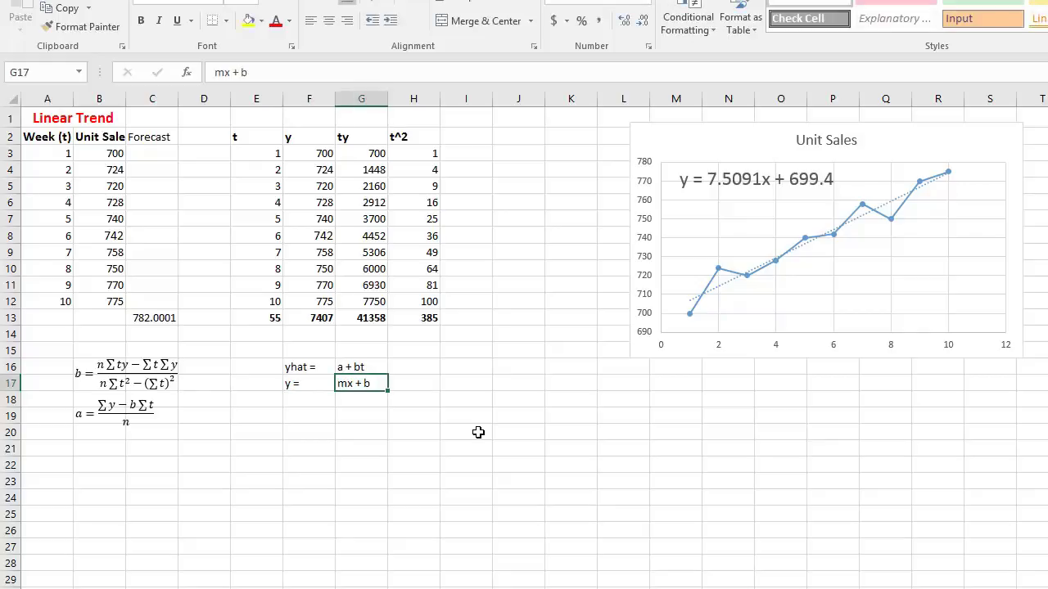
key("Return")
- Write another equivalent line equation with y = in F18 and ax+ b in G18
key("Right")
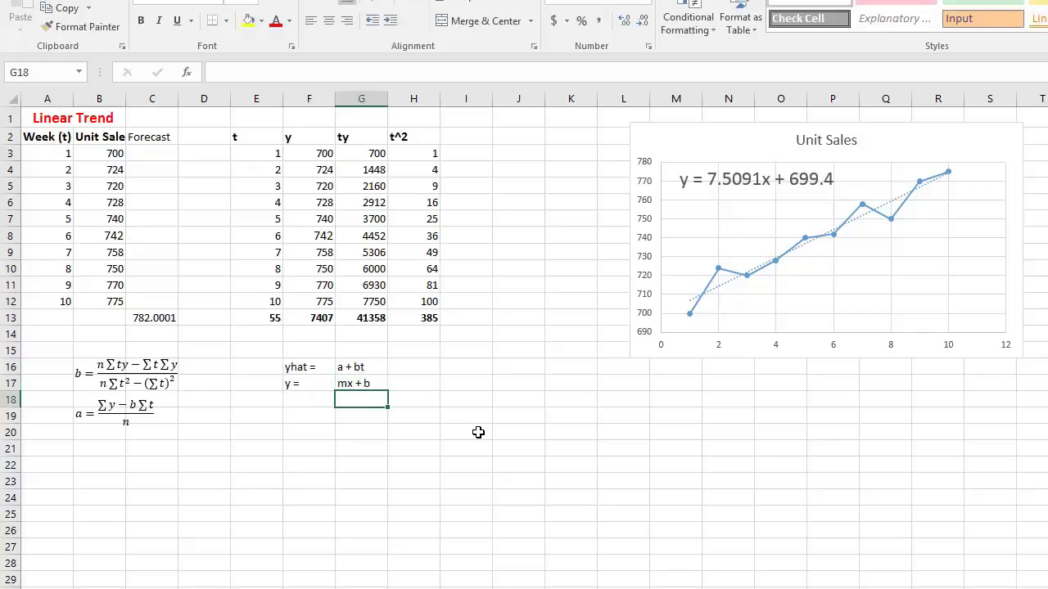
key("Left")
type("y =")
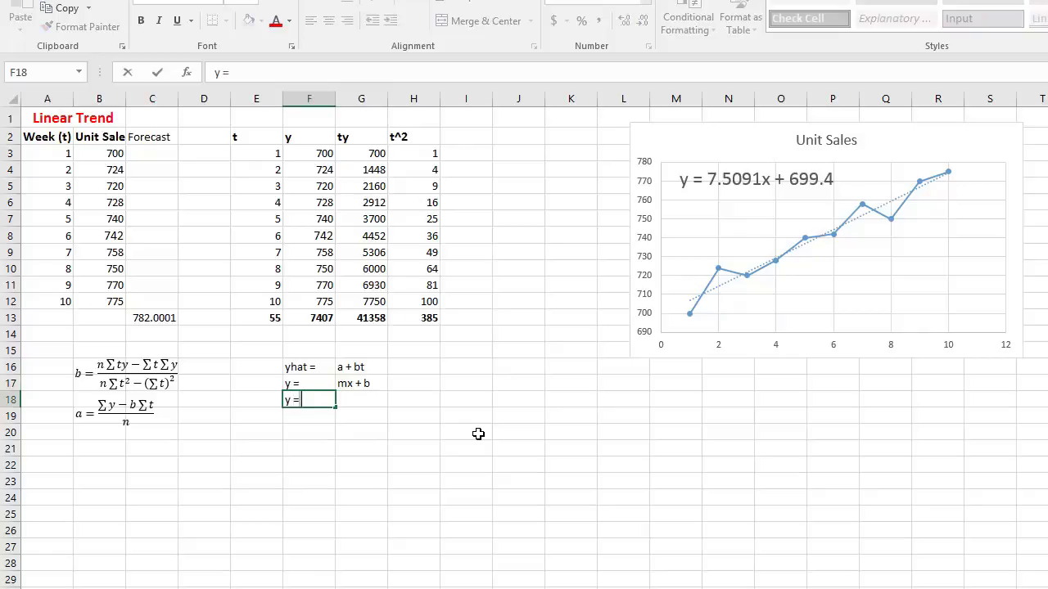
key("Tab")
type("ax")
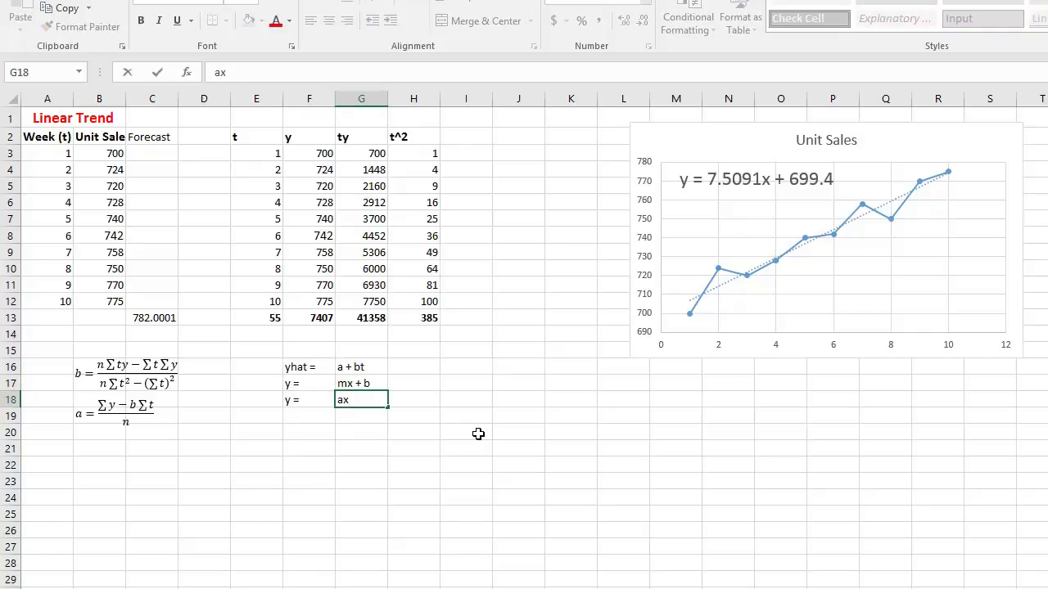
type("+ b")
key("Return")
key("Up")
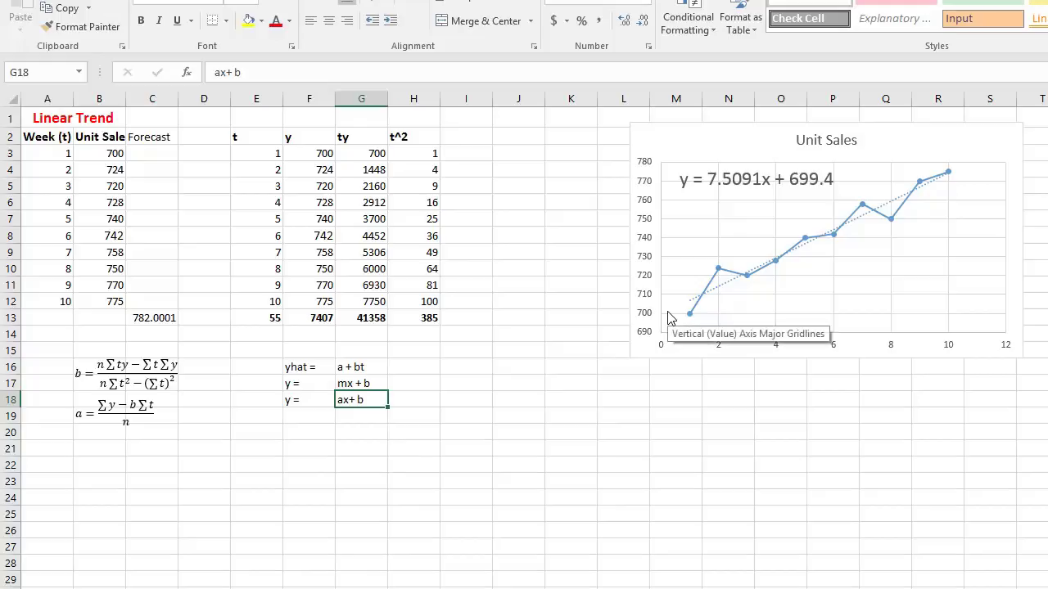
- Label I16 as b =, beside the line equations, leaving J16 empty
left_click_drag(300, 368, 365, 405)
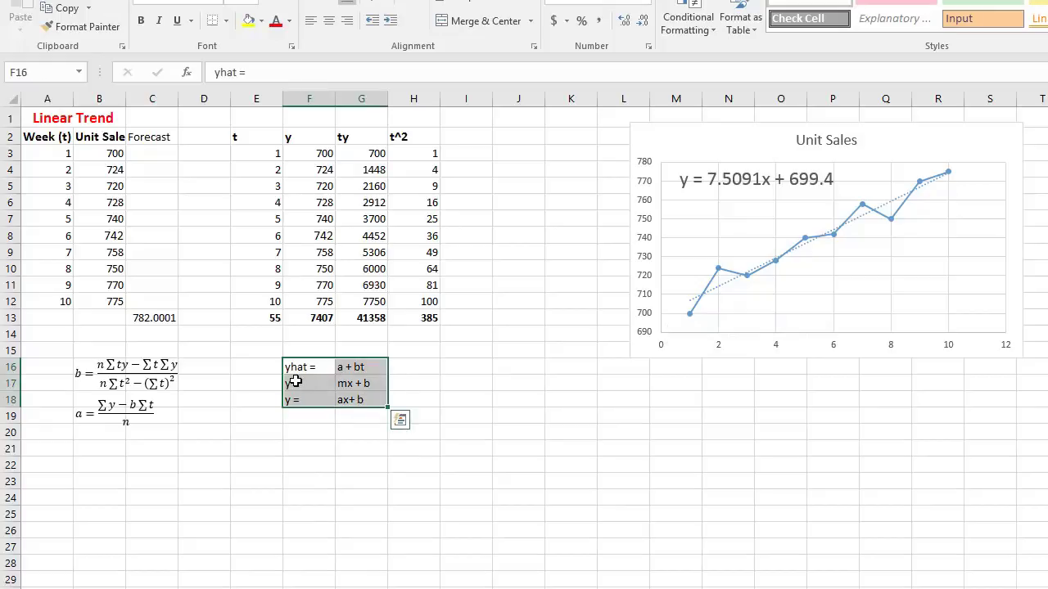
left_click(349, 369)
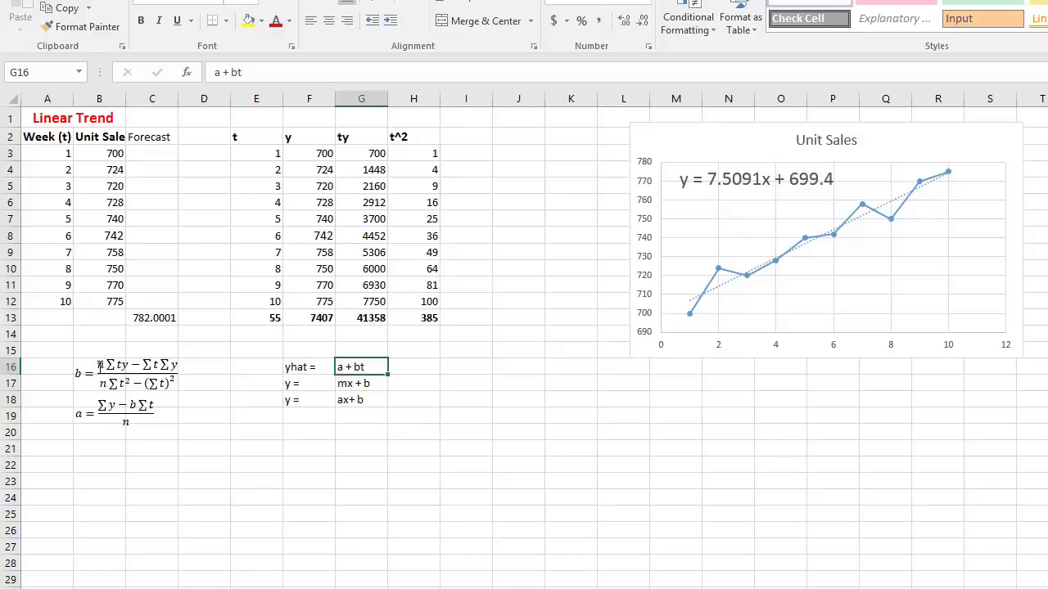
left_click(457, 366)
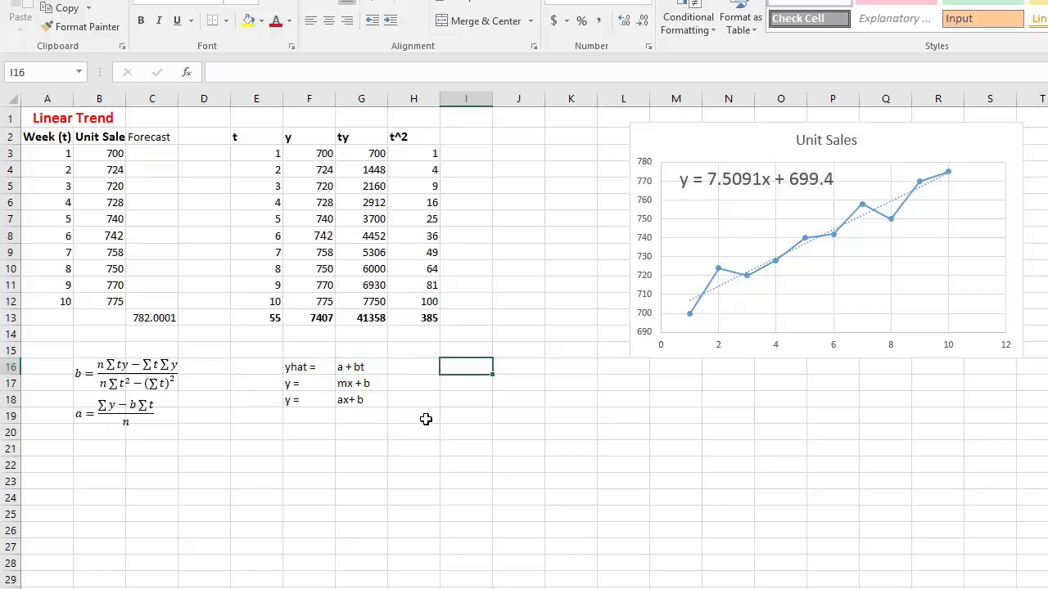
type("b =")
key("Tab")
type("=")
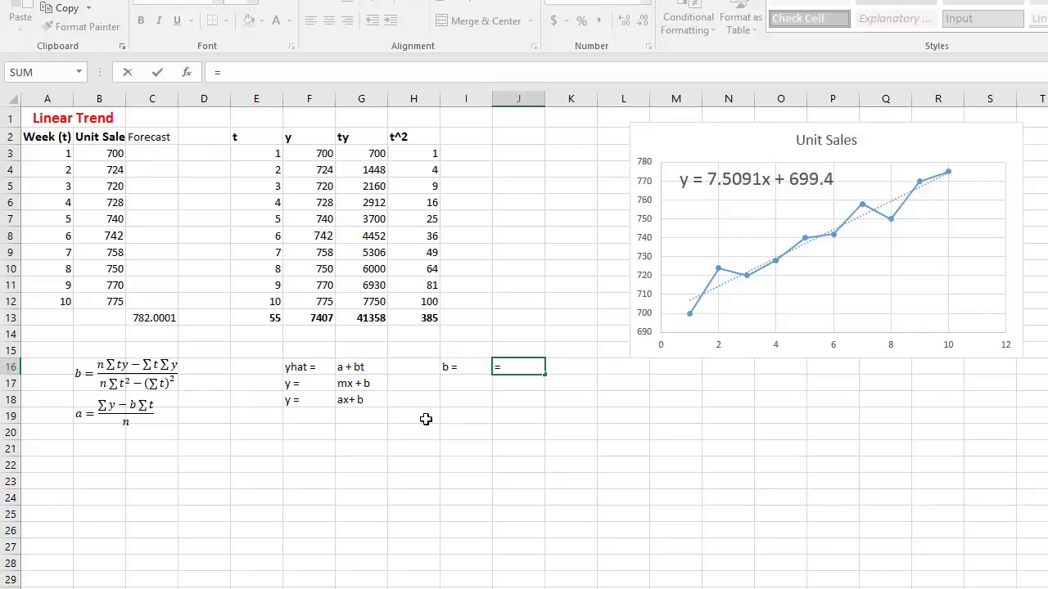
key("Escape")
- Label J10 as n = and count the t values in K10 with =COUNT(E3:E12)
left_click_drag(269, 259, 420, 253)
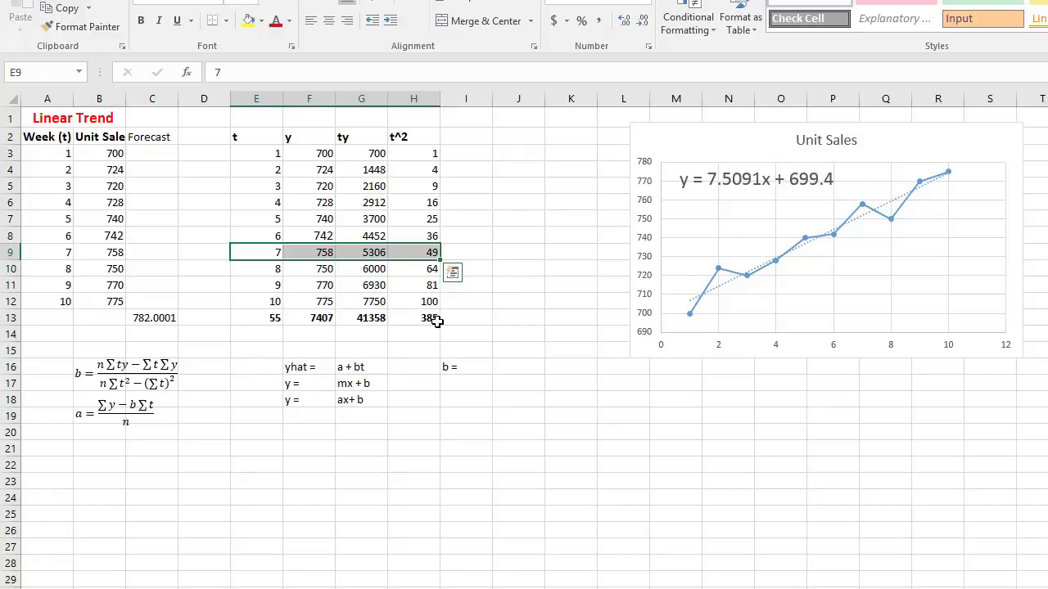
left_click(503, 268)
type("=")
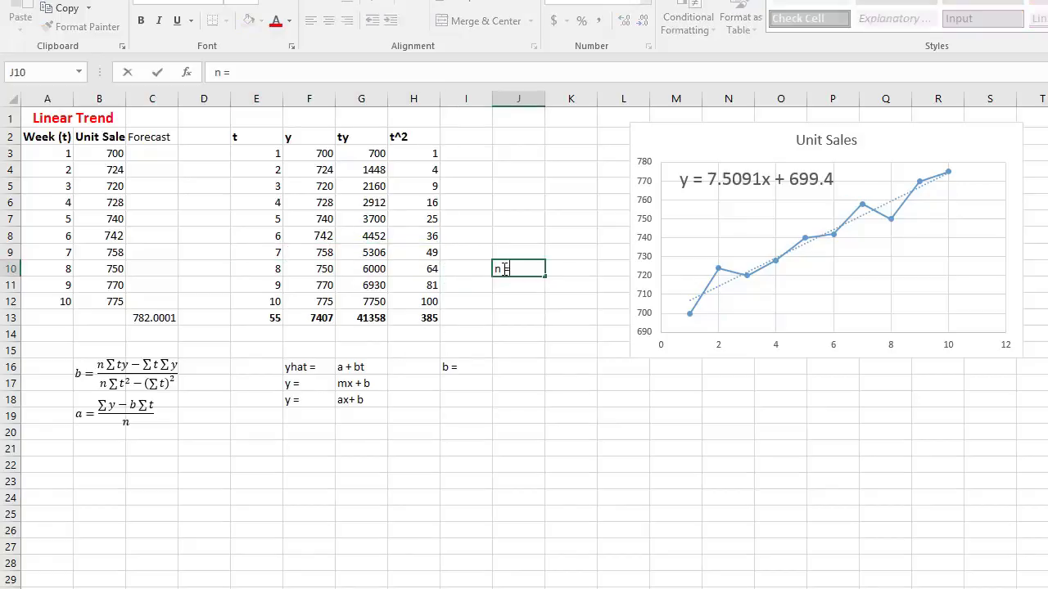
key("Escape")
key("Right")
type("=count(")
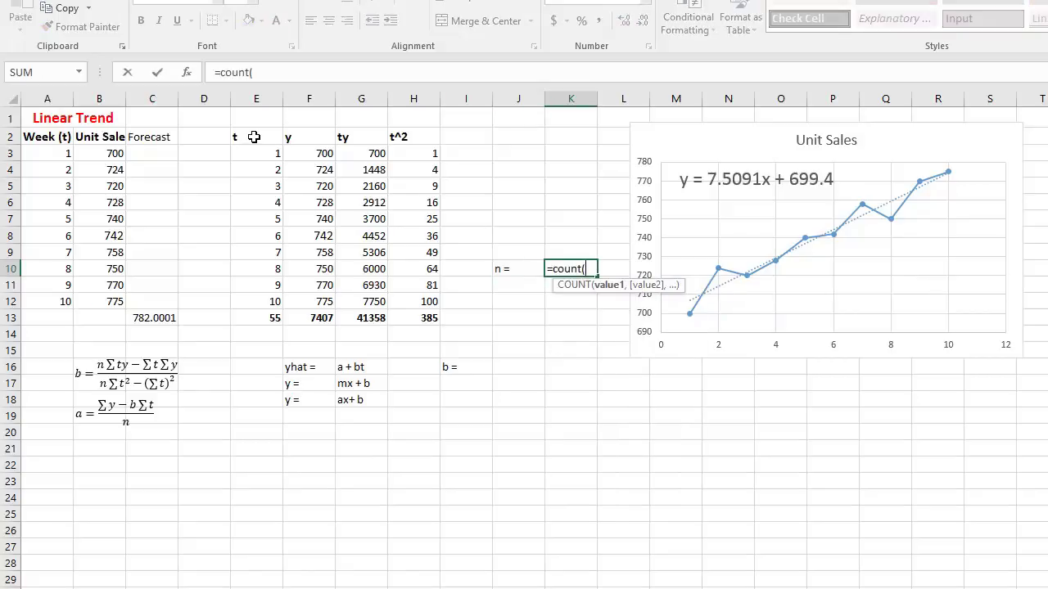
left_click_drag(258, 154, 262, 301)
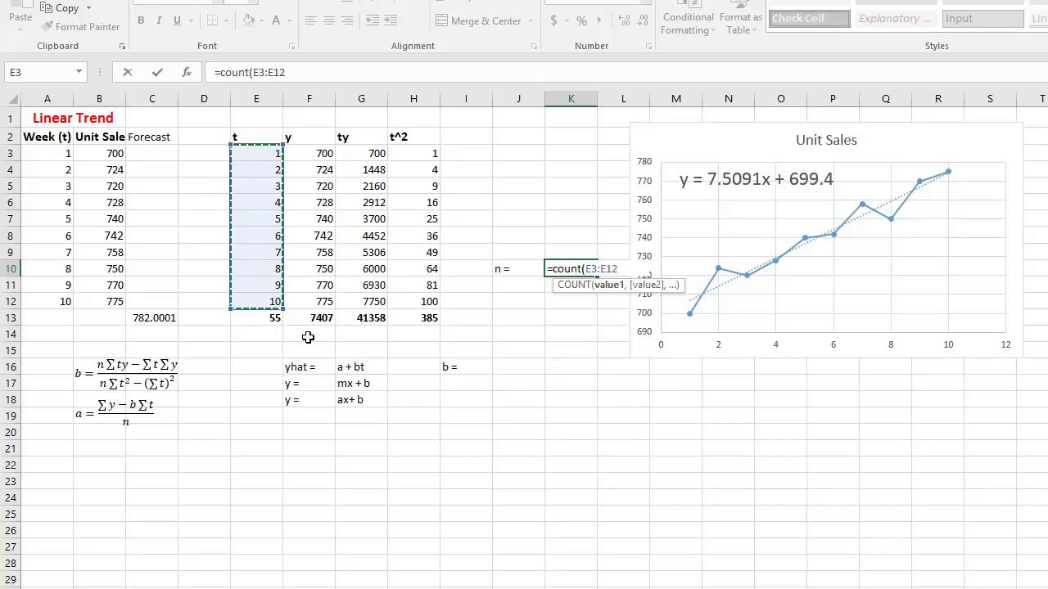
type(")")
key("Return")
key("Up")
key("Left")
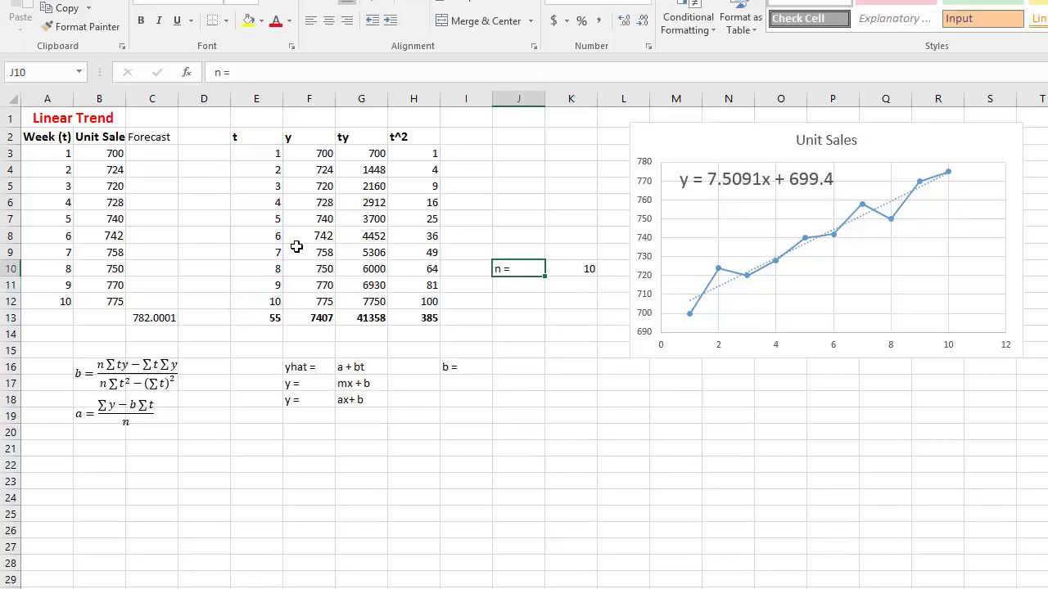
- Insert a blank row above row 9 and refill the Week (t) column in sequence from 1 to 11
right_click(6, 252)
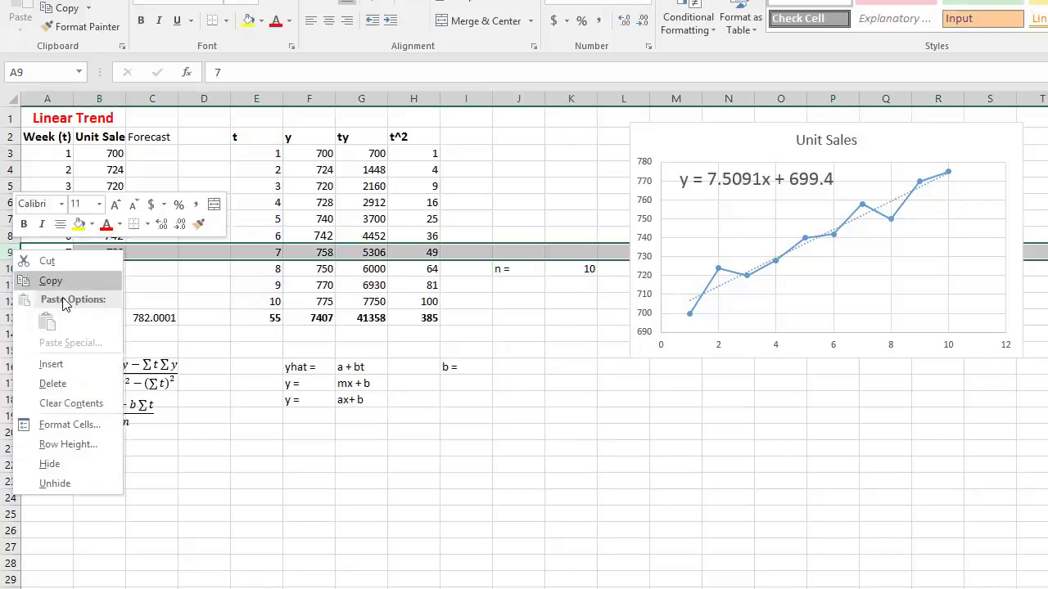
left_click(51, 364)
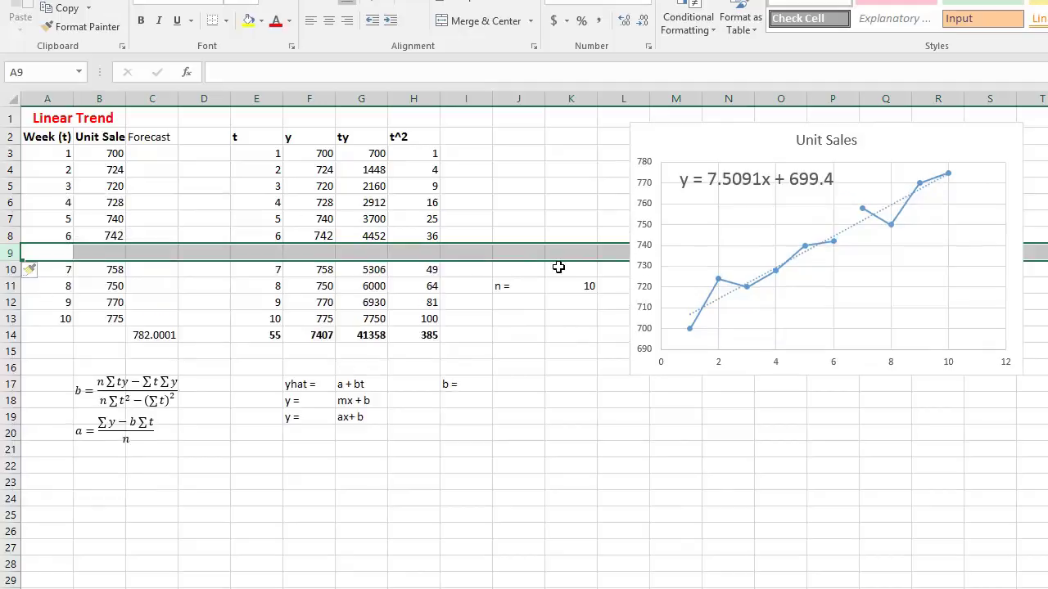
left_click_drag(57, 153, 73, 335)
- Enter 774 as the week 7 unit sales in B9 and check the count formula in K11
left_click(103, 257)
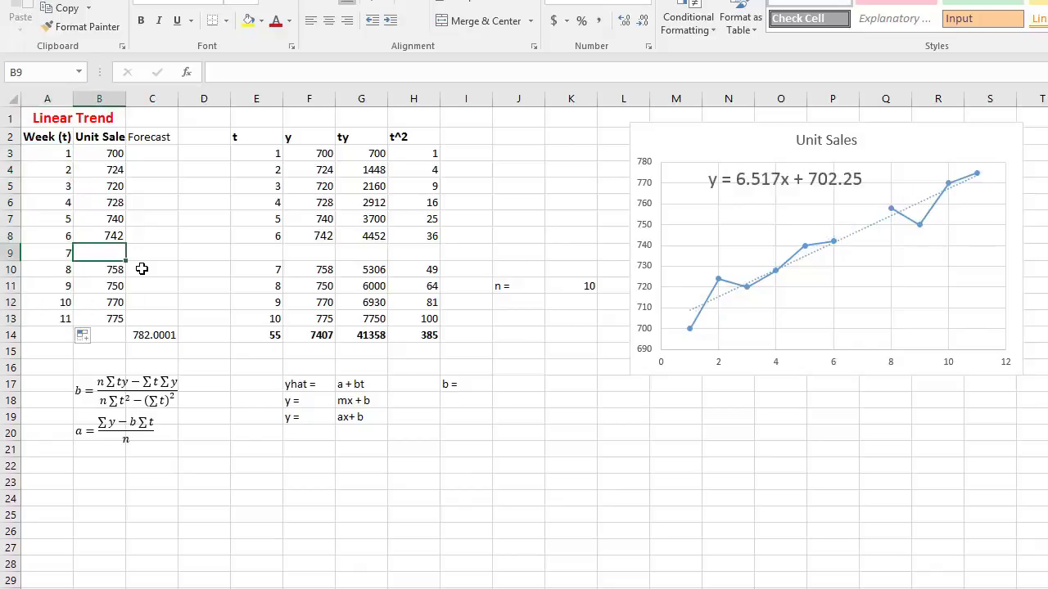
type("774")
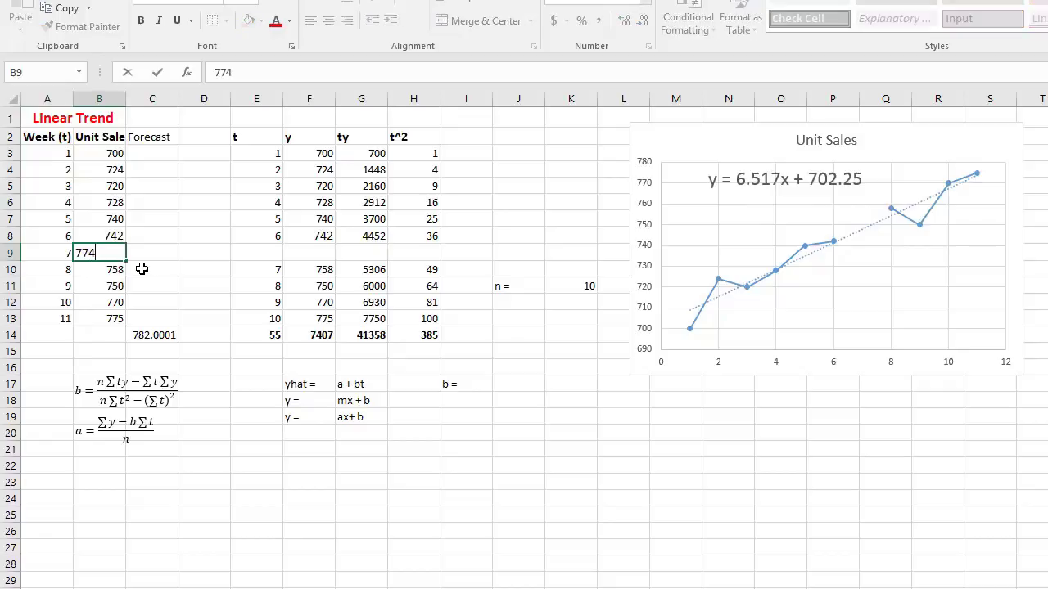
key("Return")
left_click(573, 285)
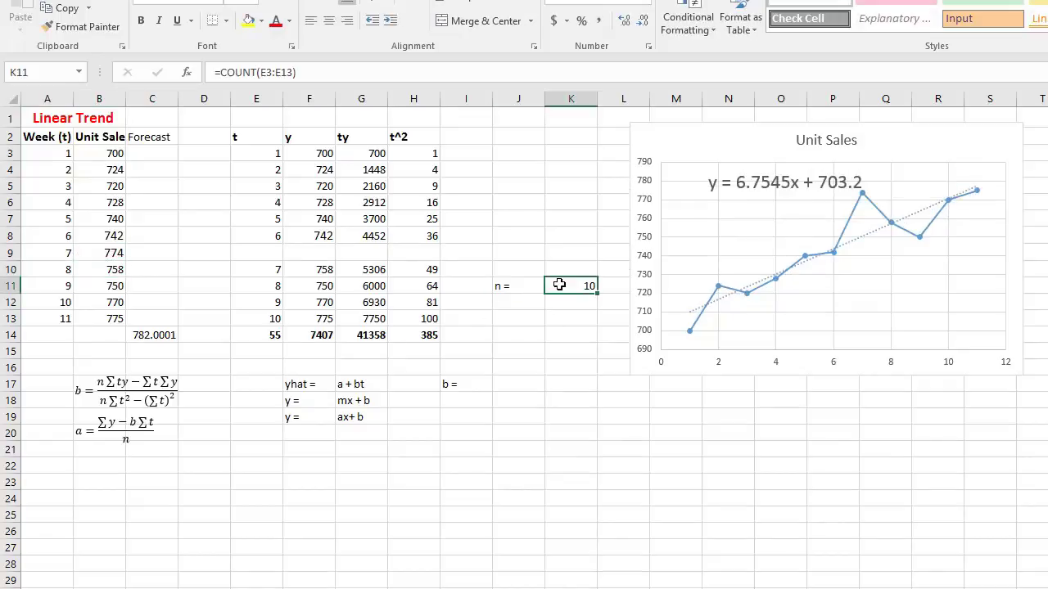
- Link the t value in E9 to the week number with =A9
left_click_drag(277, 236, 409, 234)
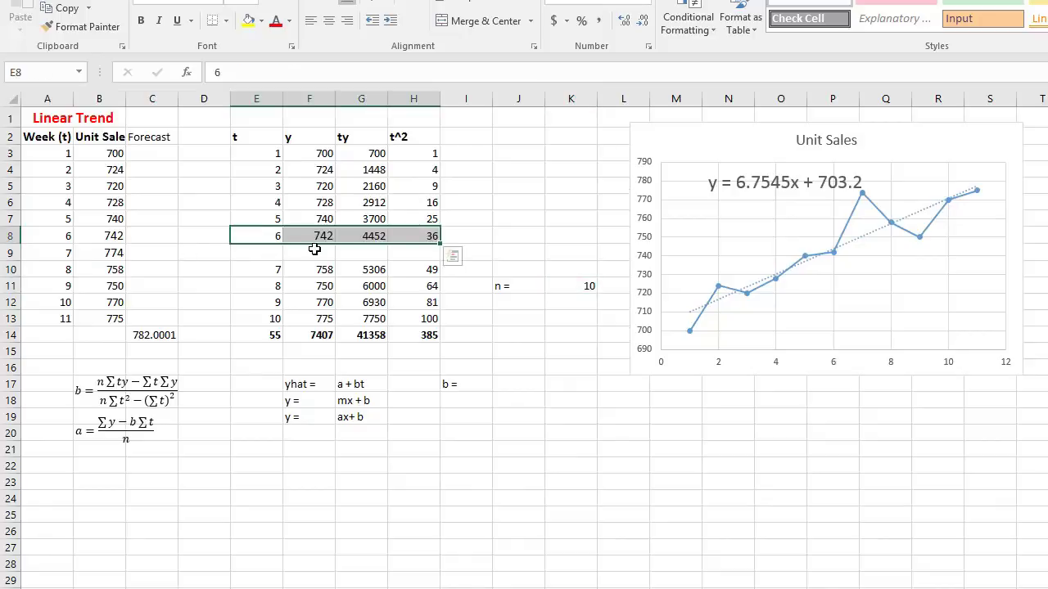
left_click(271, 252)
type("=")
key("Left")
key("Left")
key("Left")
key("Left")
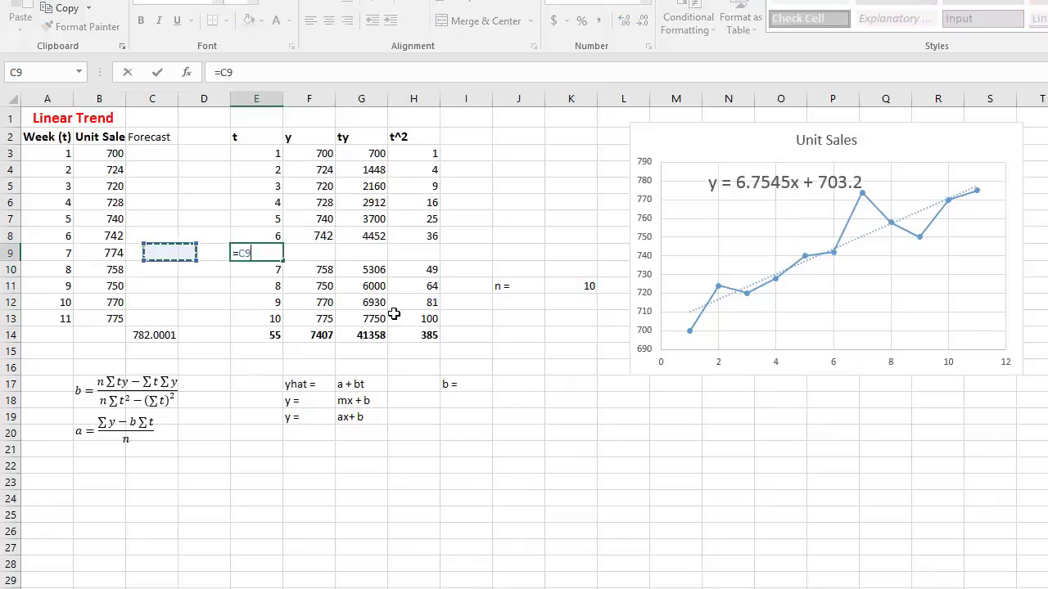
key("ctrl+Return")
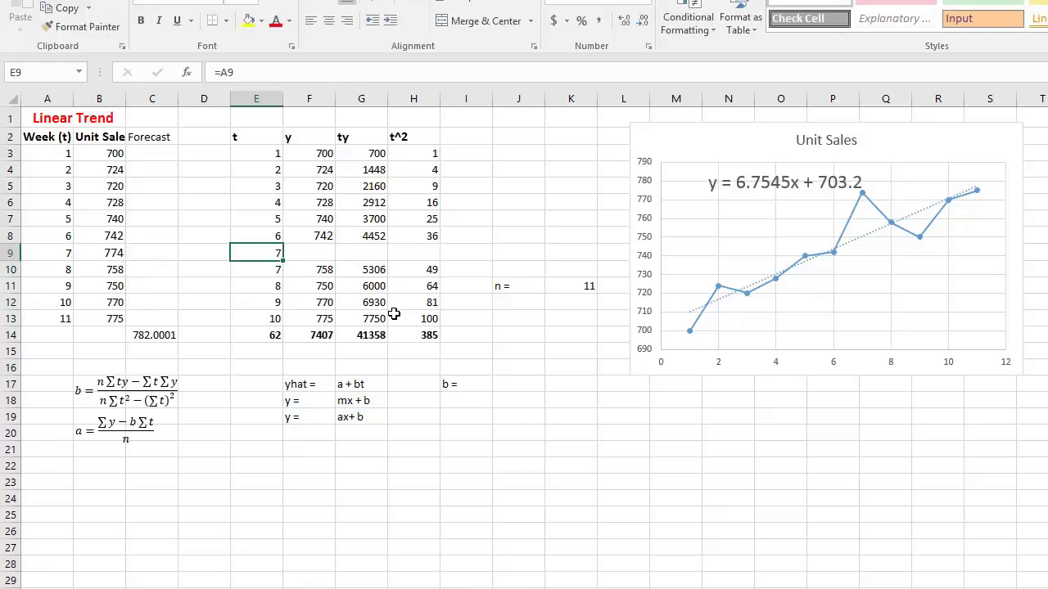
- Link F9 to the unit sales with =B9 and fill the ty and t^2 formulas down into row 9
left_click_drag(314, 232, 417, 234)
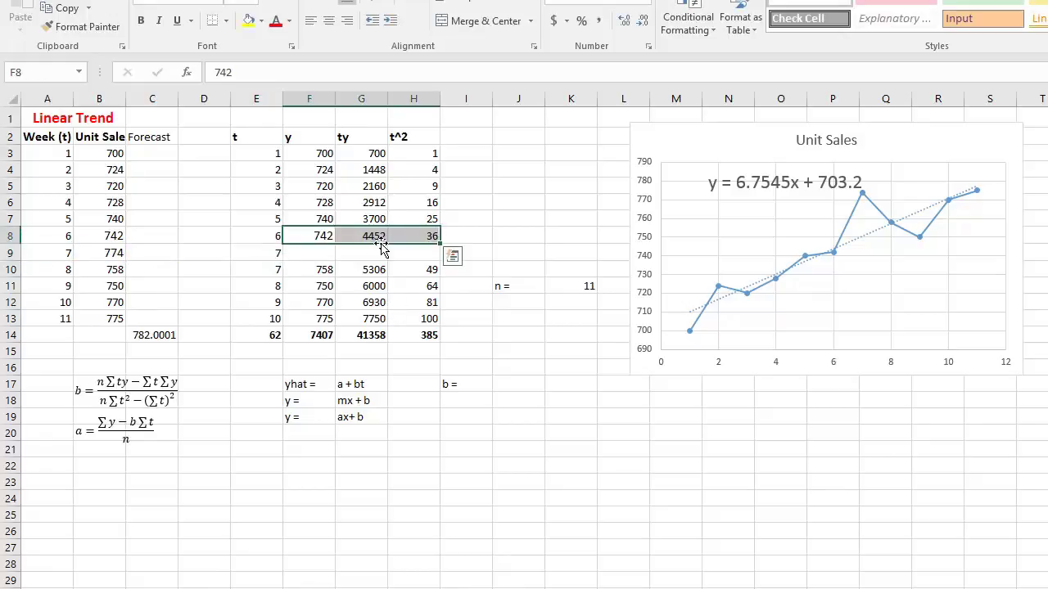
left_click(318, 249)
type("=")
key("Left")
key("Left")
key("Left")
key("Left")
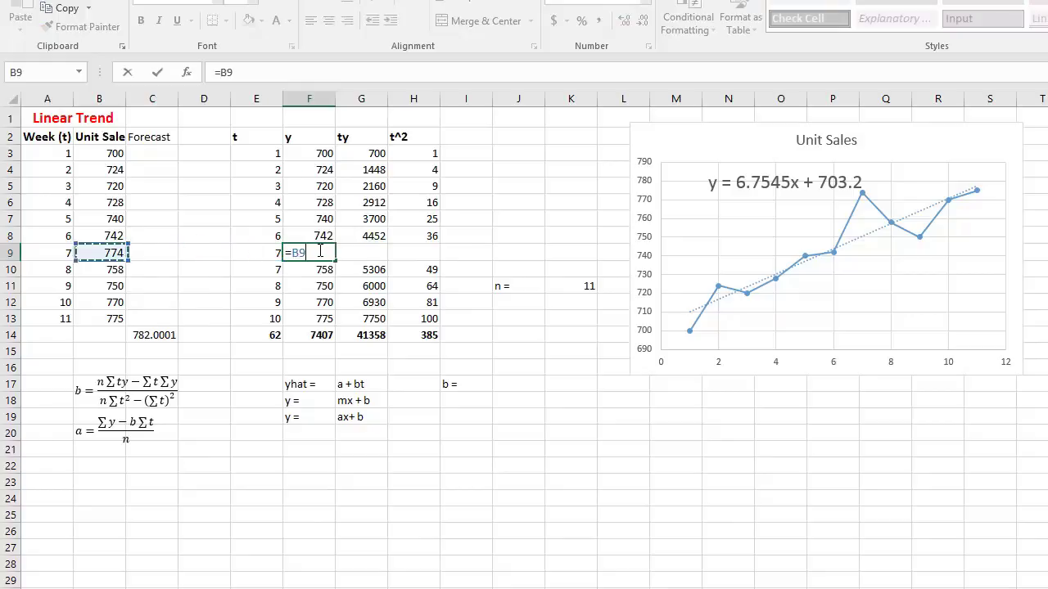
key("Return")
left_click_drag(381, 237, 434, 259)
left_click(567, 286)
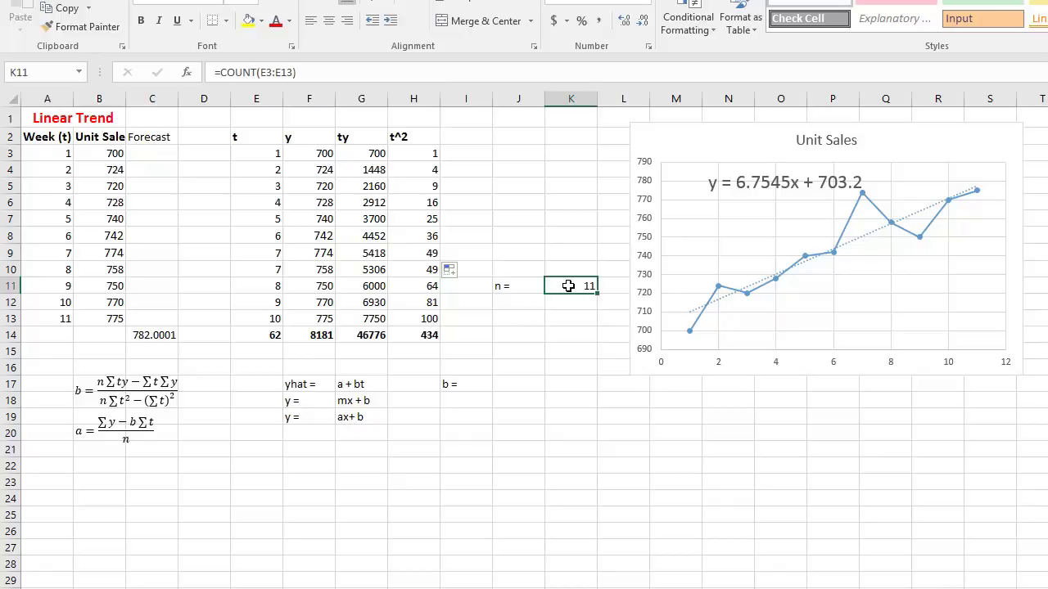
- Undo the inserted row and all its test entries, then check the count formula in K10
key("ctrl+z")
key("ctrl+z")
key("ctrl+z")
key("ctrl+z")
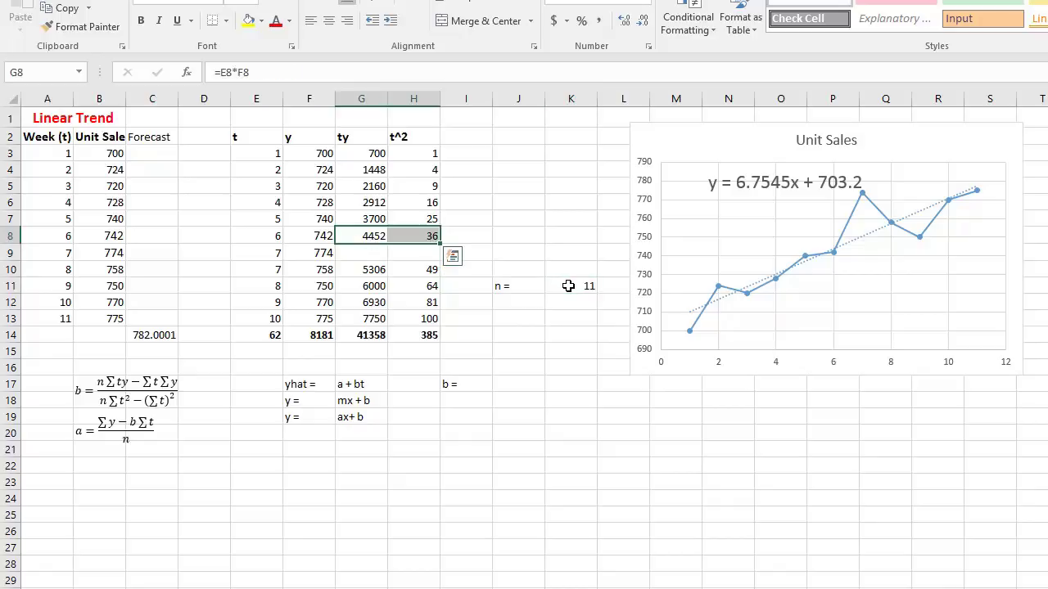
key("ctrl+z")
key("ctrl+z")
key("ctrl+z")
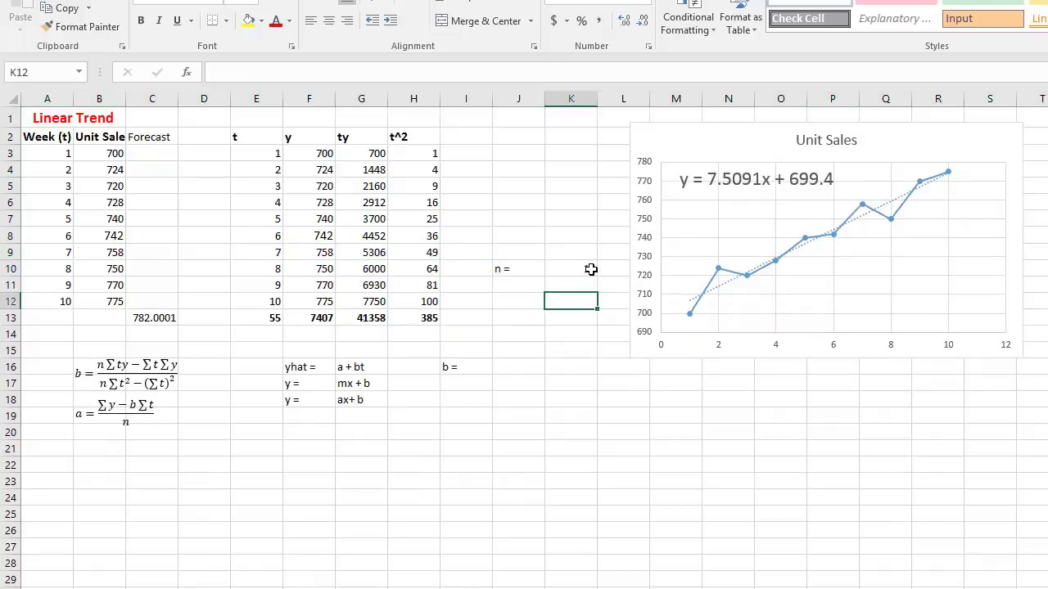
left_click(569, 270)
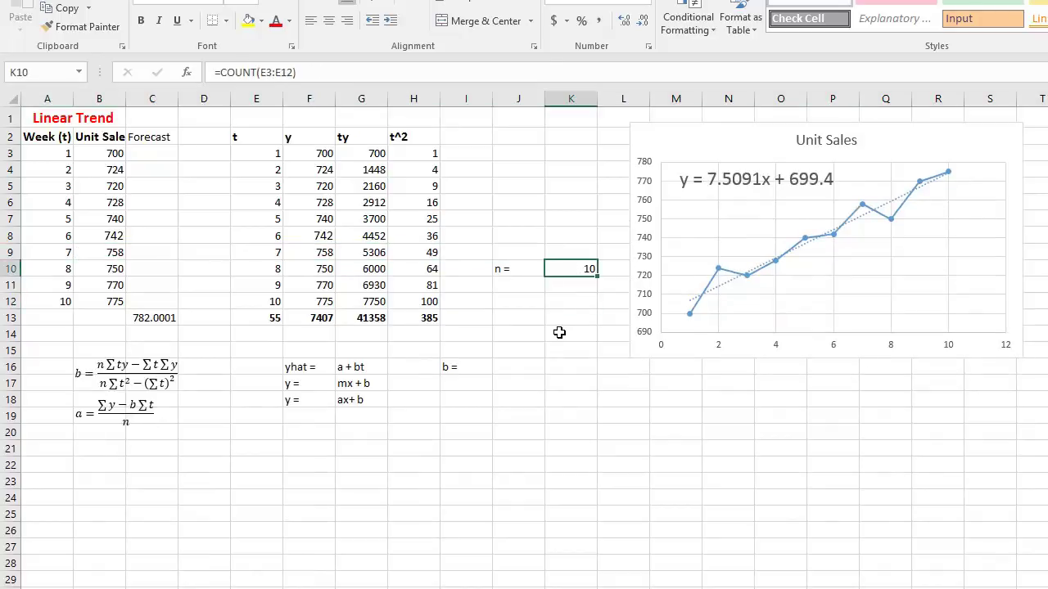
- Begin the slope formula in J16 with the numerator =(K10*G13-E13*F13) followed by a division sign
left_click(511, 370)
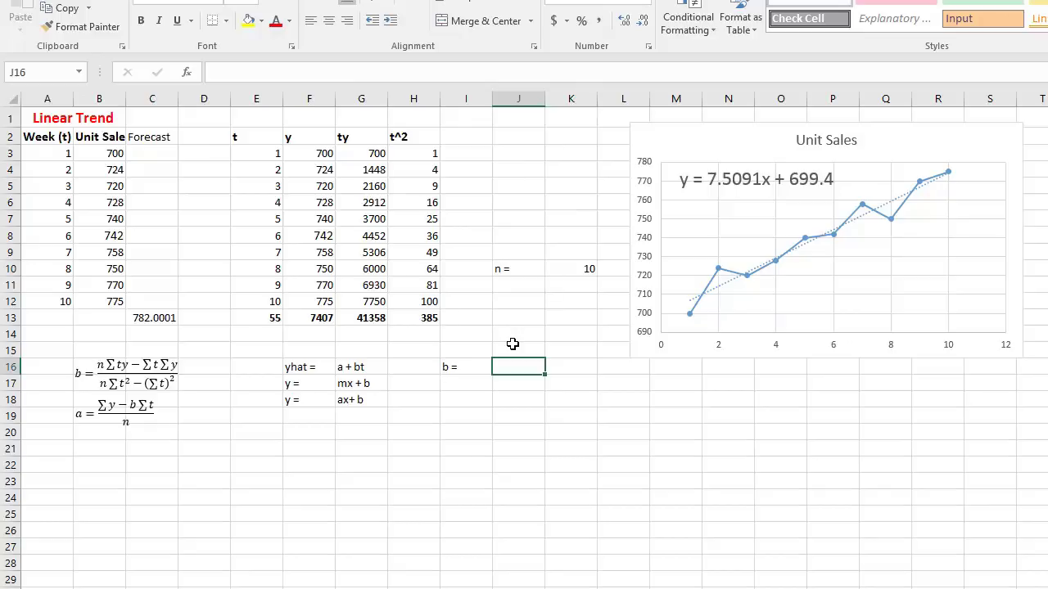
type("=(")
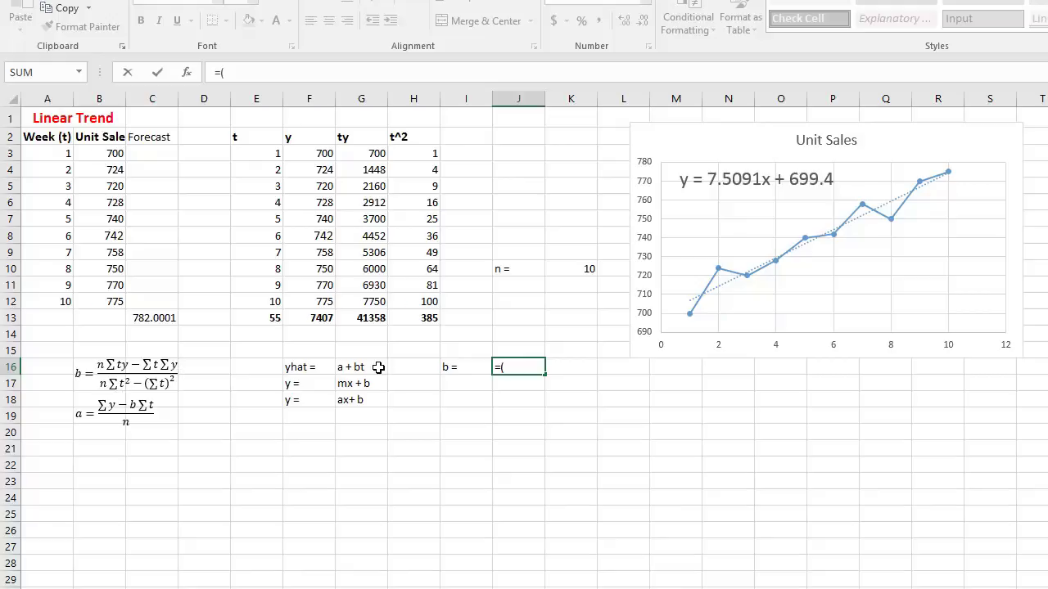
left_click(558, 268)
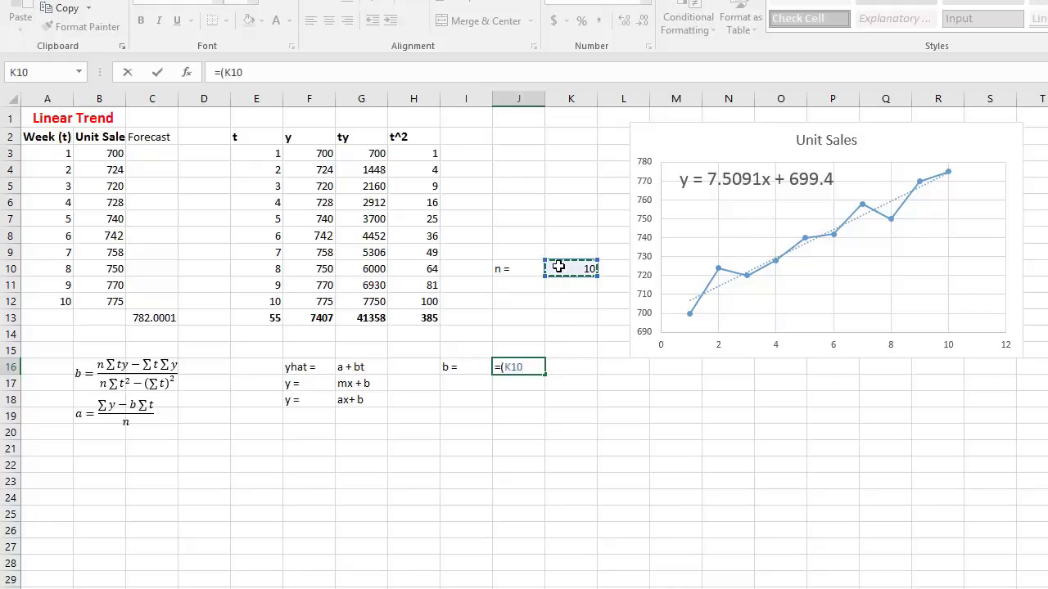
type("*")
left_click(365, 317)
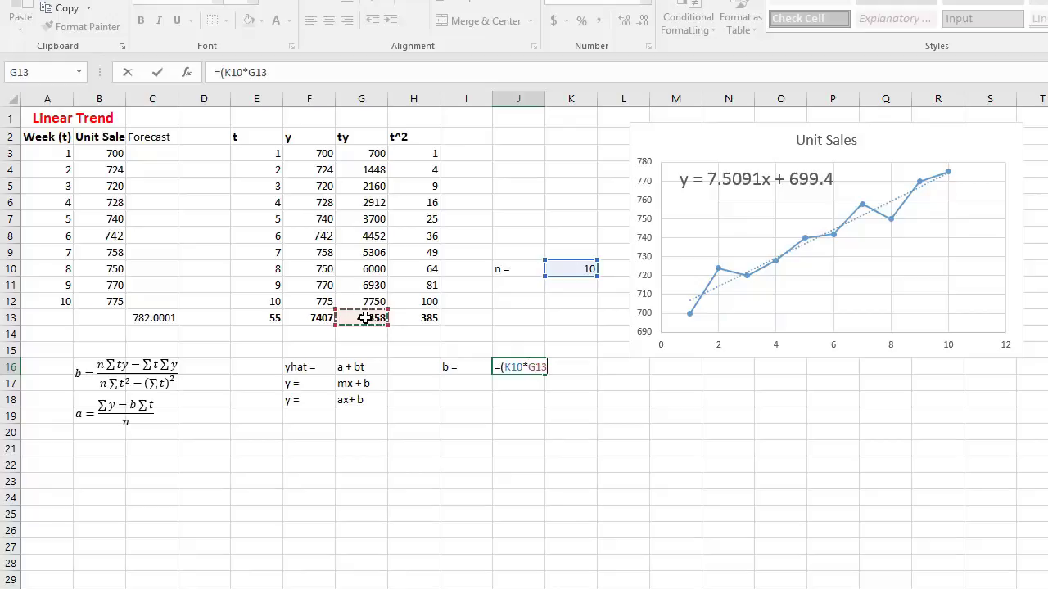
type("-")
left_click(272, 317)
type("*")
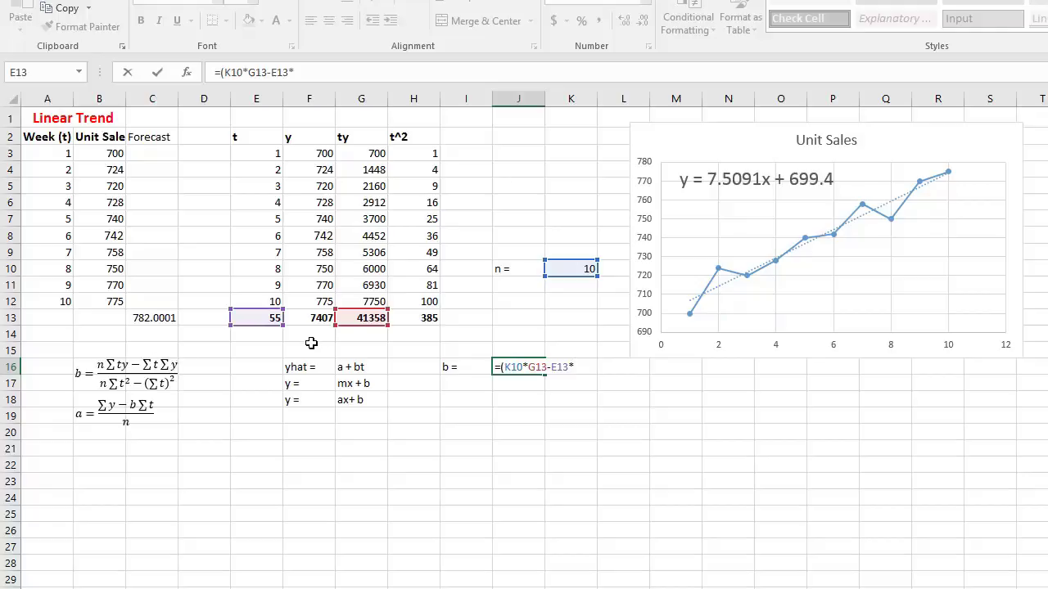
left_click(321, 317)
type(")/")
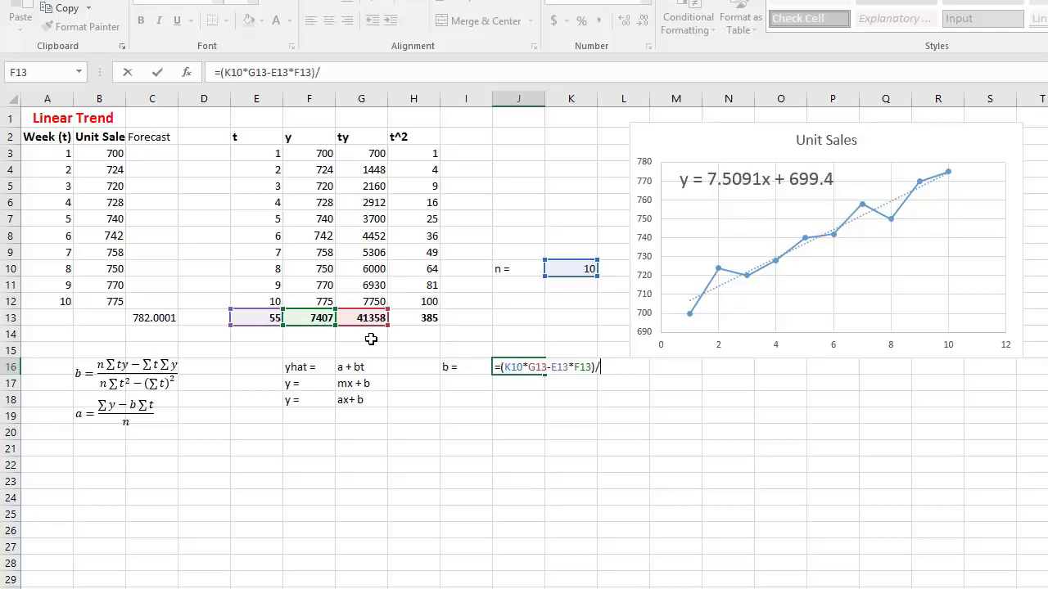
- Complete the slope formula in J16 with the denominator (K10*H13-(E13)^2)
type("(")
left_click(562, 267)
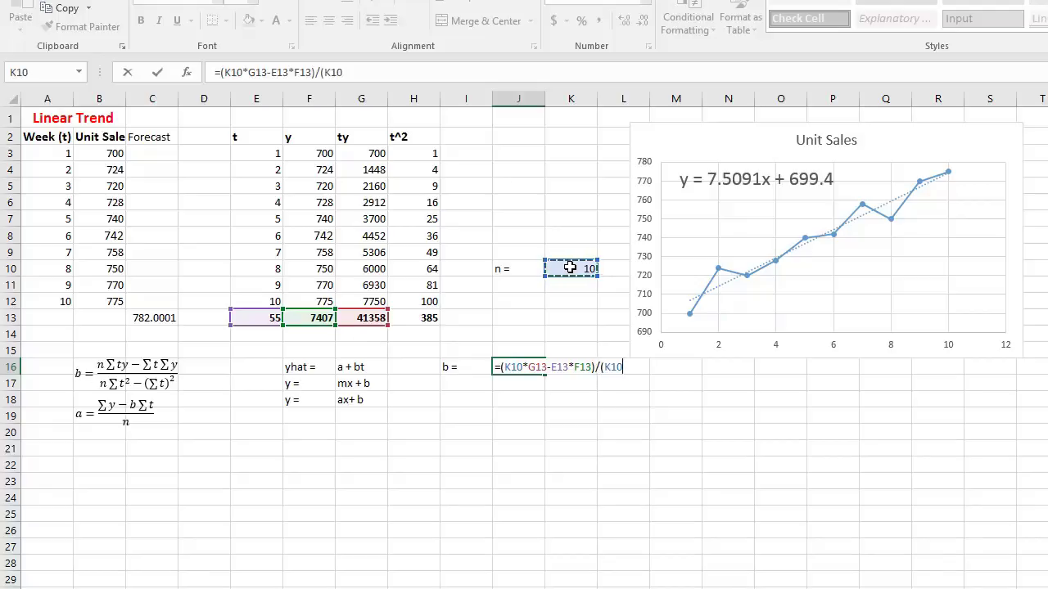
type("*")
left_click(425, 319)
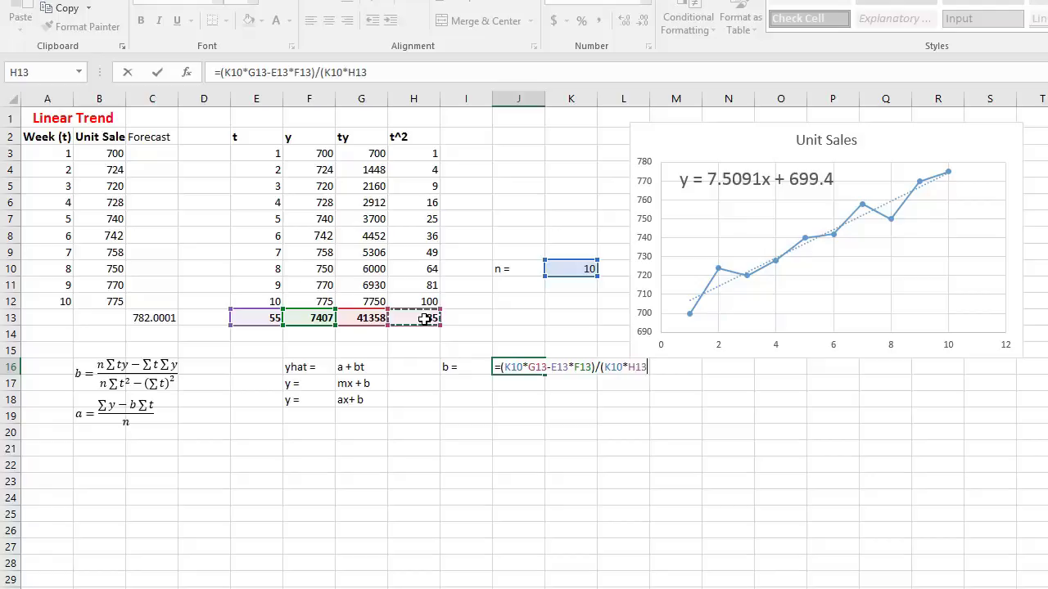
type("-(")
left_click(269, 318)
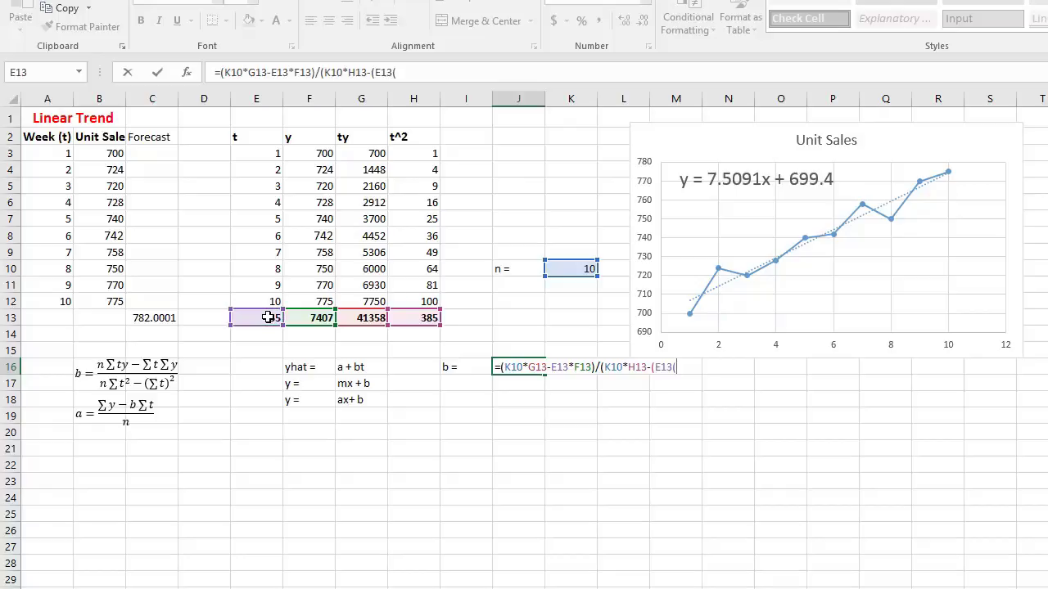
type(")^2)")
key("Return")
key("Up")
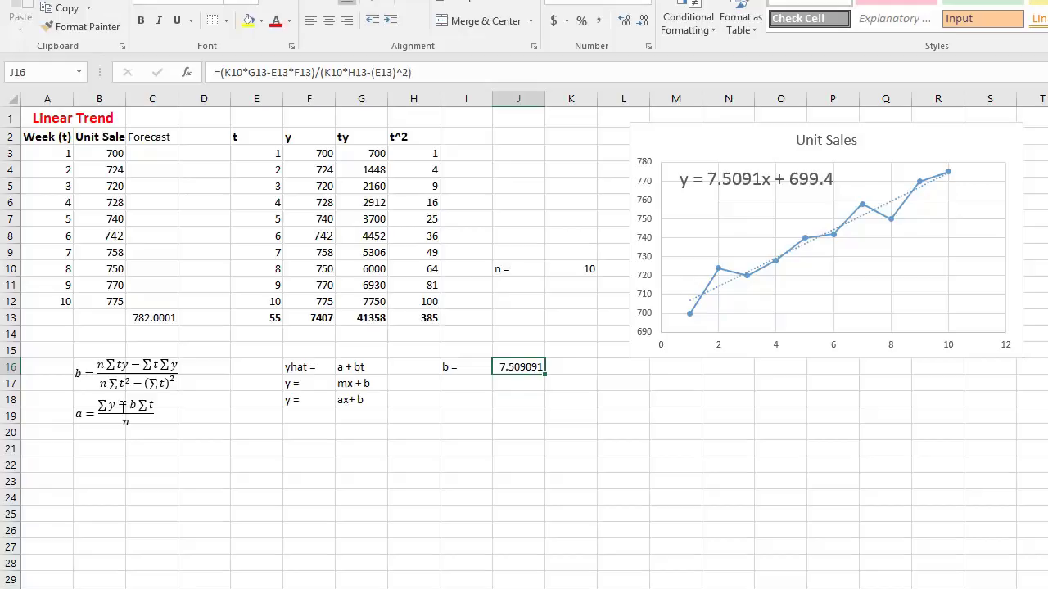
- Label cell I17 "a =" for the intercept
left_click(464, 384)
type("a =")
key("Tab")
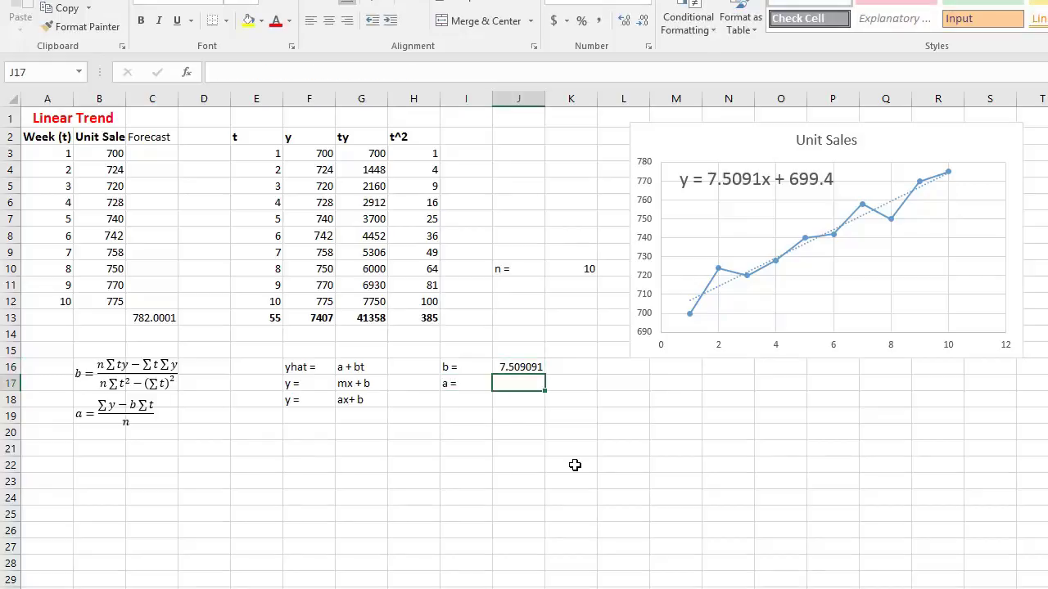
- Calculate the intercept in J17 with the formula =(F13-J16*E13)/K10
type("=")
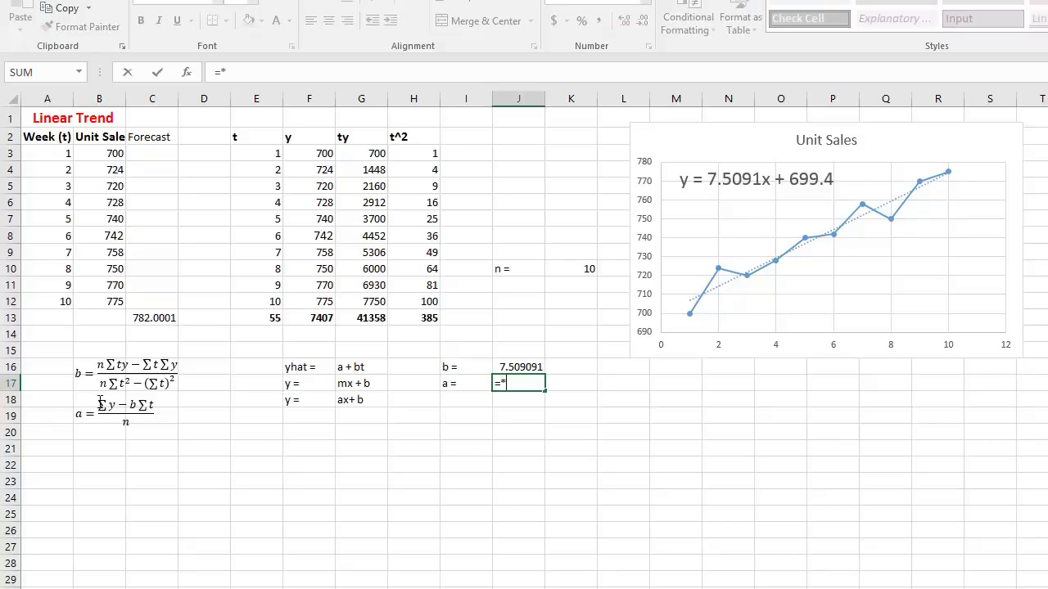
type("(")
left_click(310, 317)
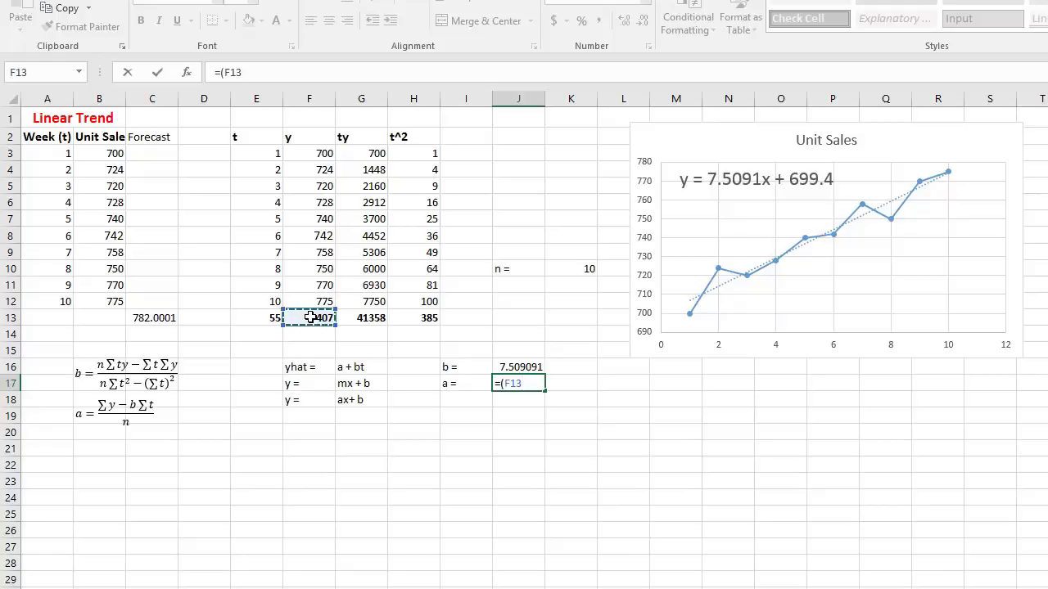
type("-")
left_click(521, 366)
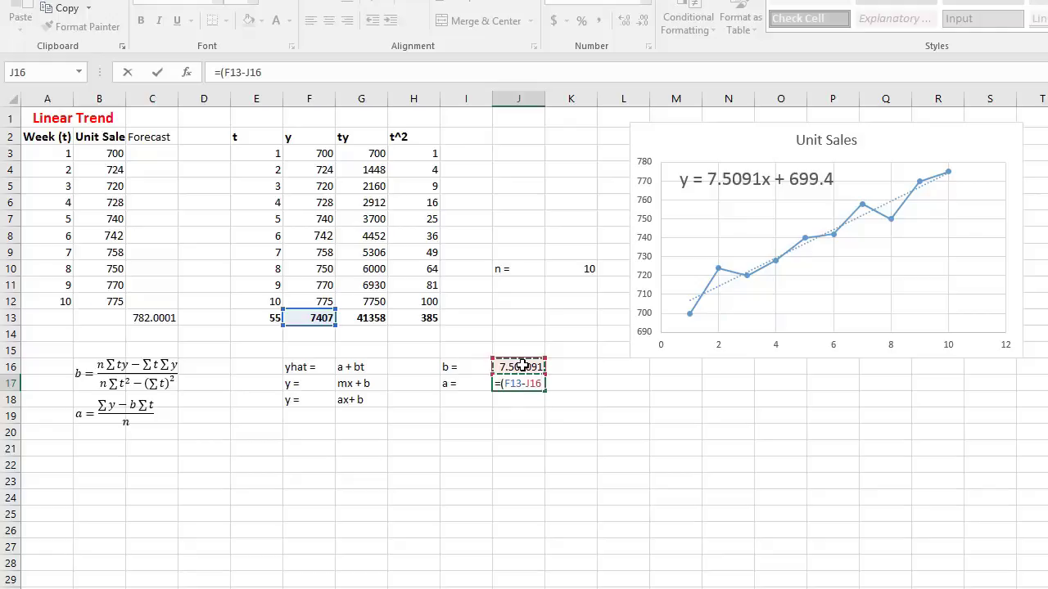
type("*")
left_click(264, 317)
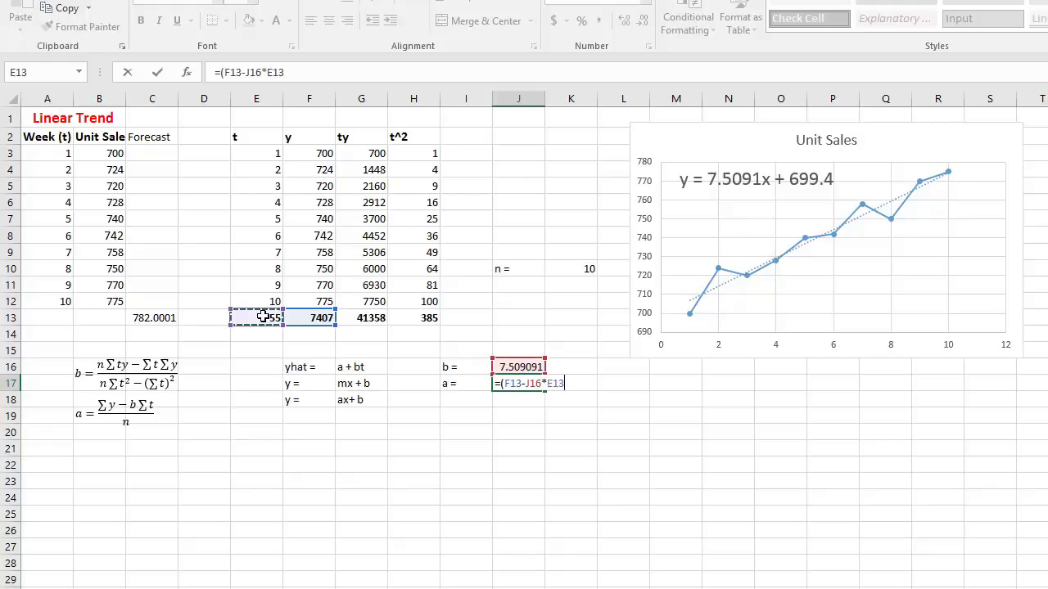
type(")/")
left_click(577, 268)
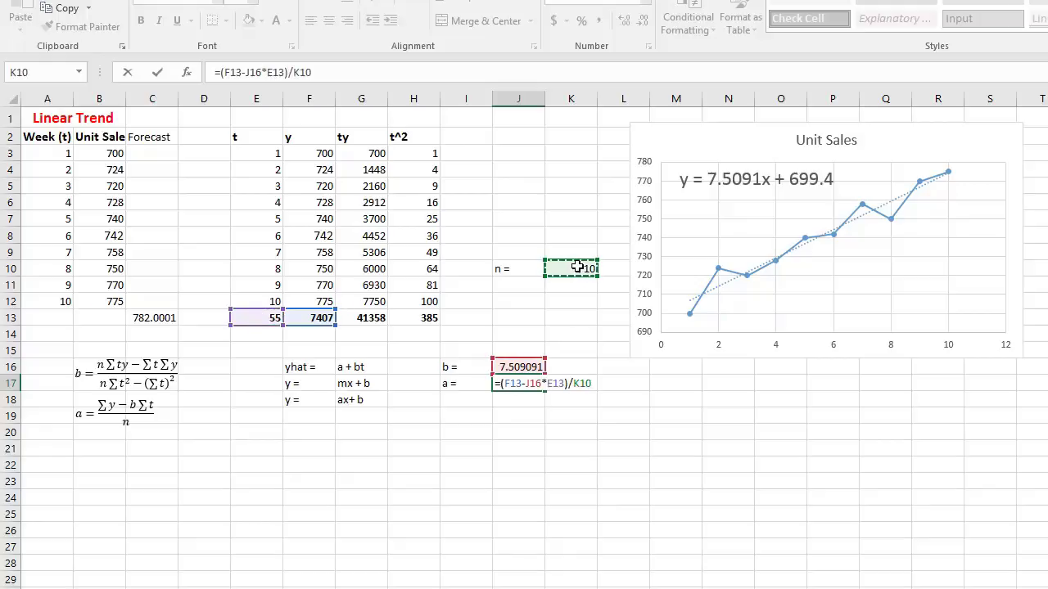
key("Return")
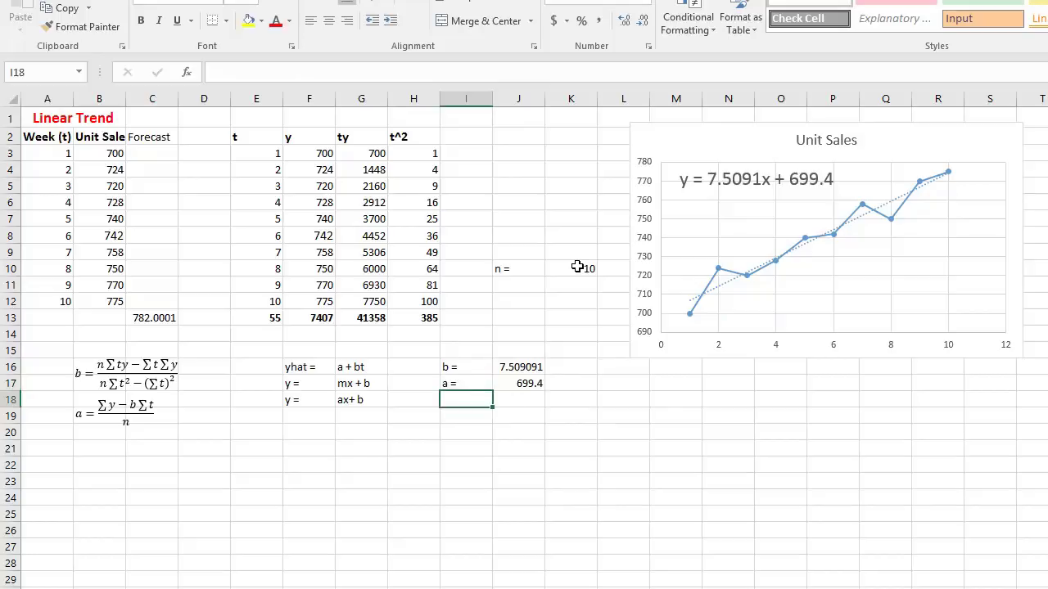
left_click(529, 383)
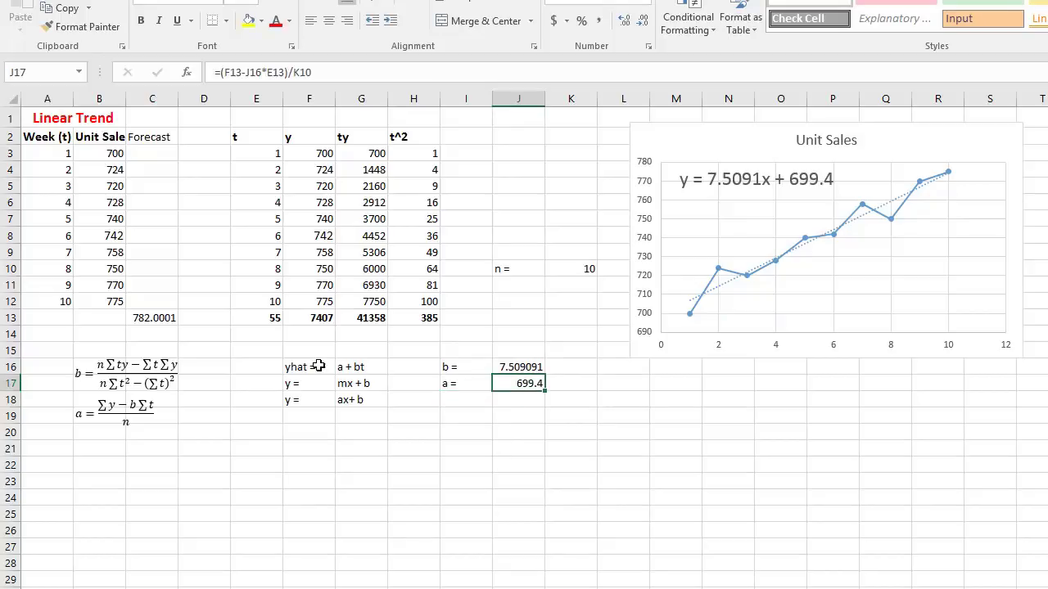
- Label cell I19 "yhat =" for the forecast value
left_click(463, 415)
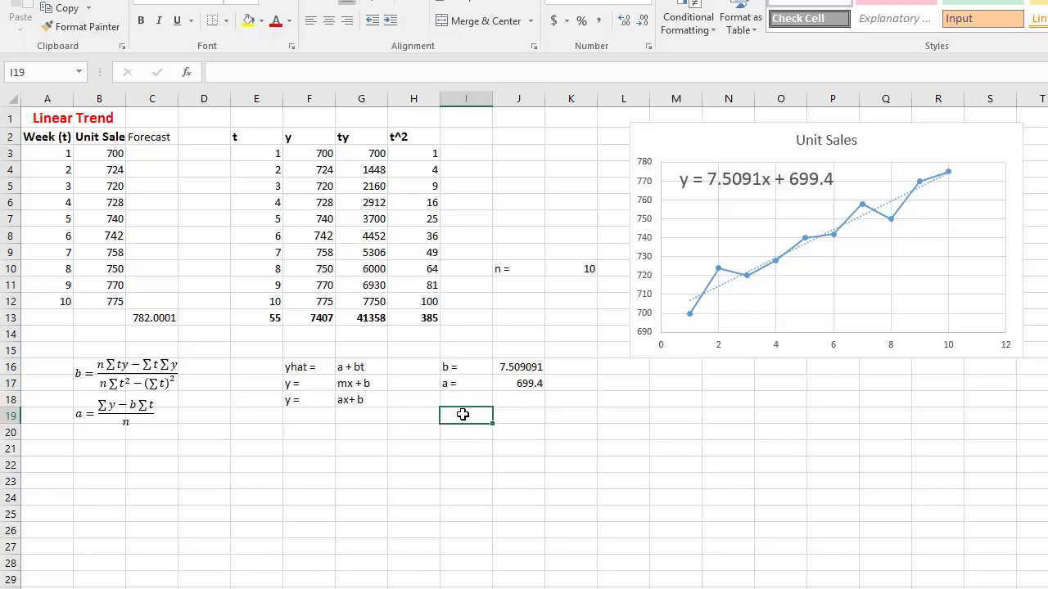
type("yhat")
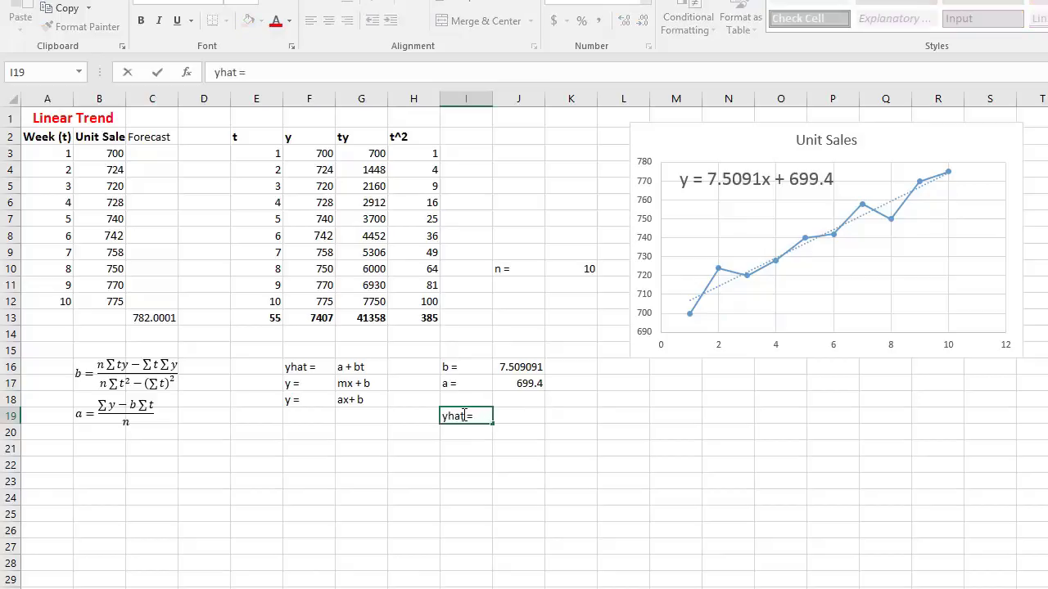
type(" =")
key("Tab")
type("=")
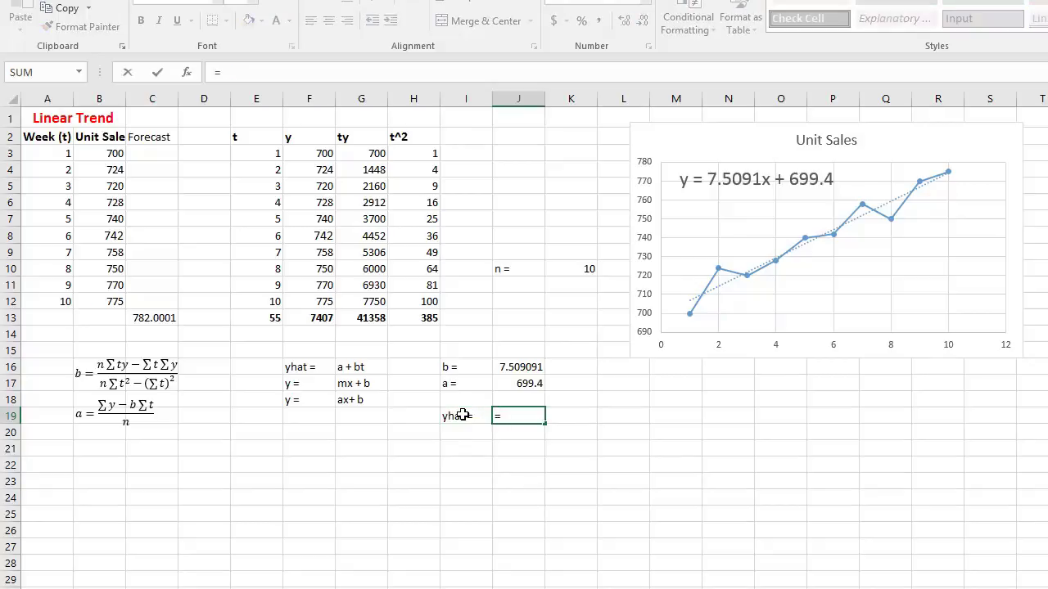
left_click(508, 381)
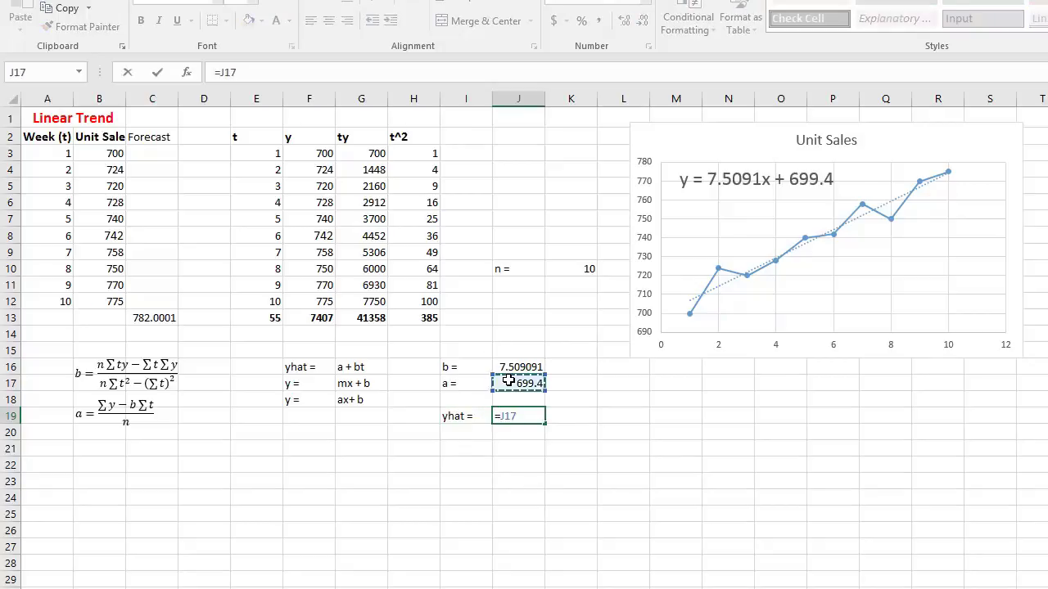
type("+")
left_click(519, 367)
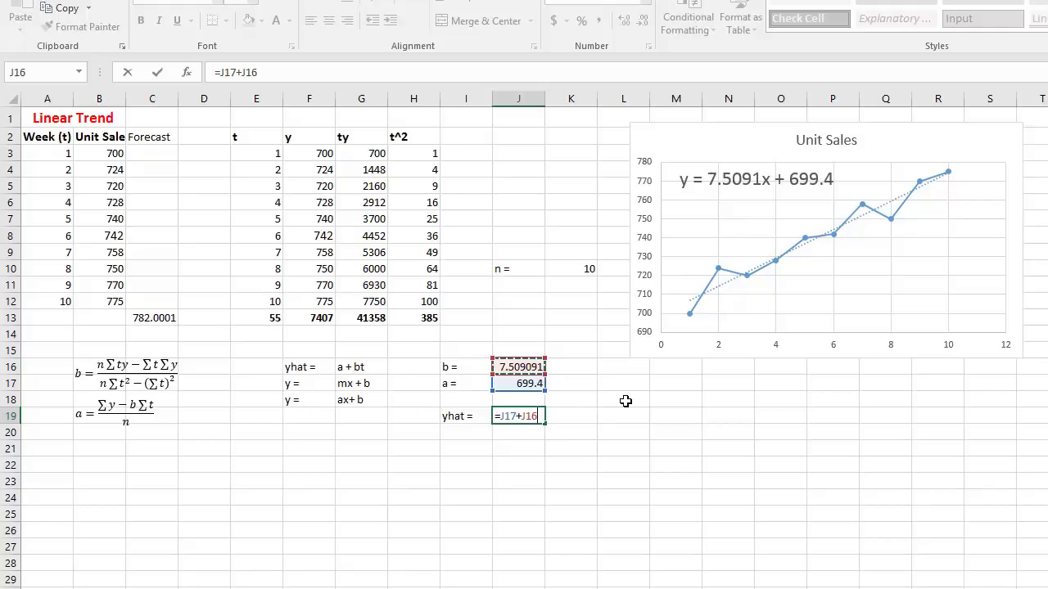
key("Escape")
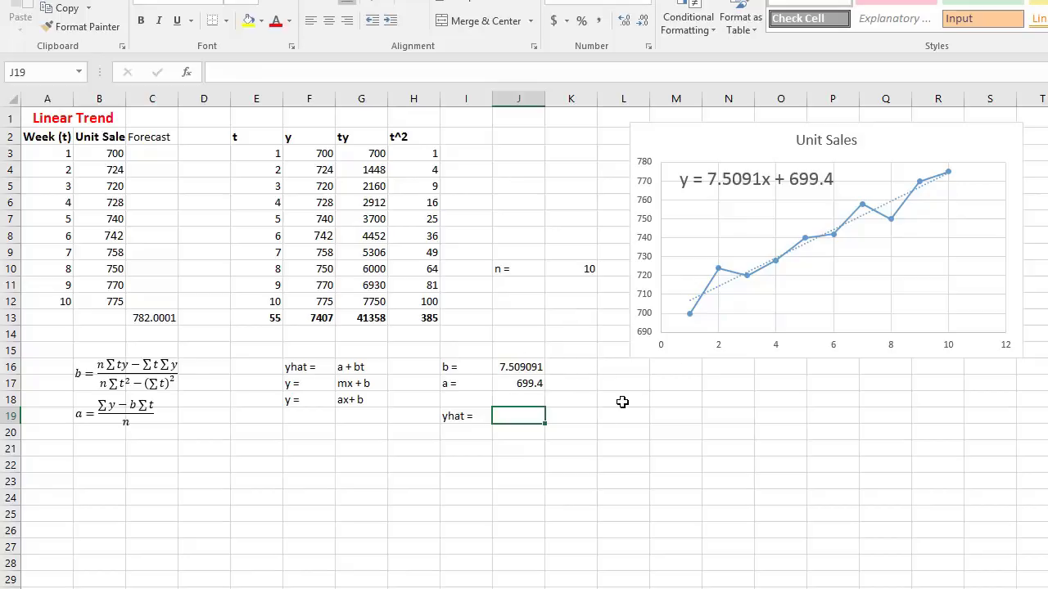
- Label J14 "t =" and shade the input cell K14 yellow
left_click(508, 335)
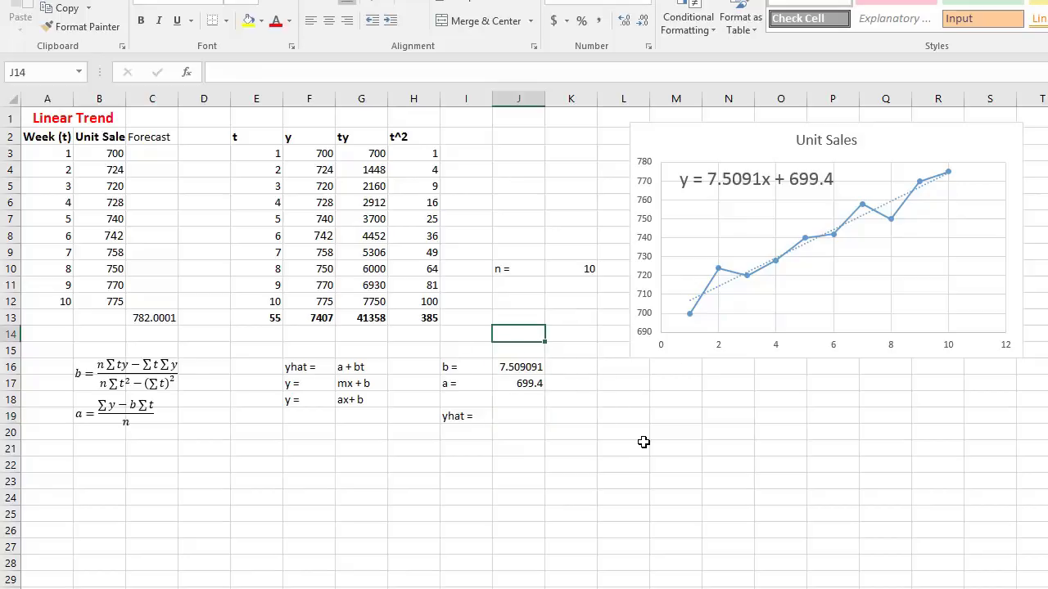
type("t =")
key("Tab")
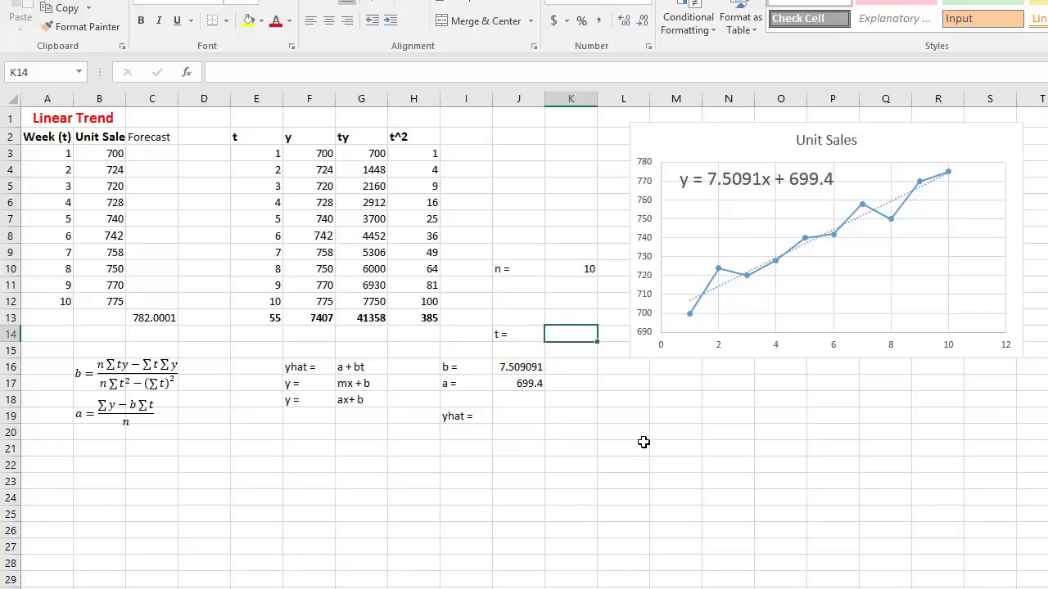
left_click(248, 21)
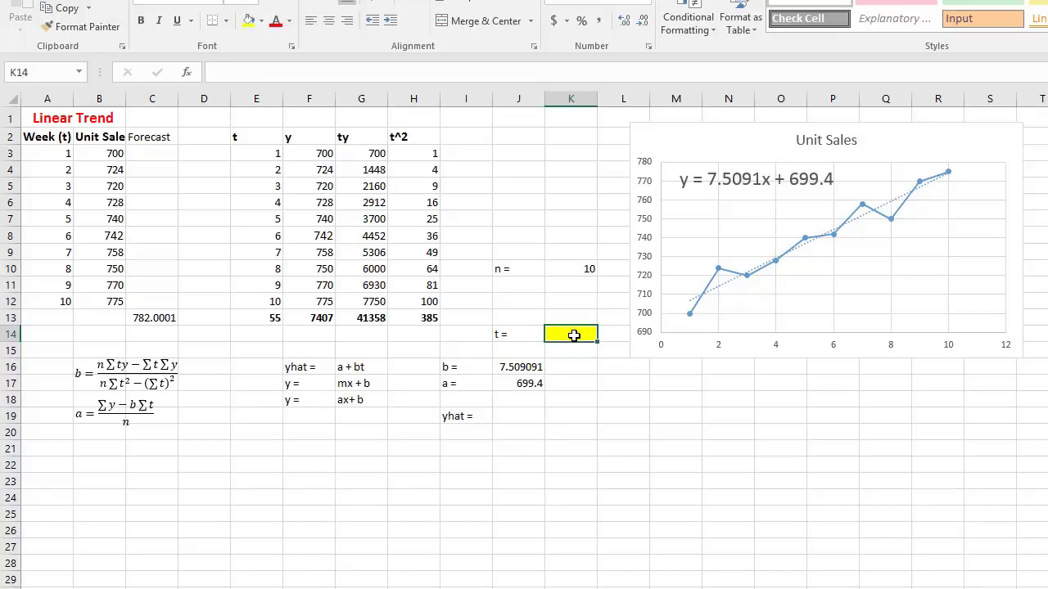
- Calculate yhat in J19 with the formula =J17+J16*K14
left_click(507, 414)
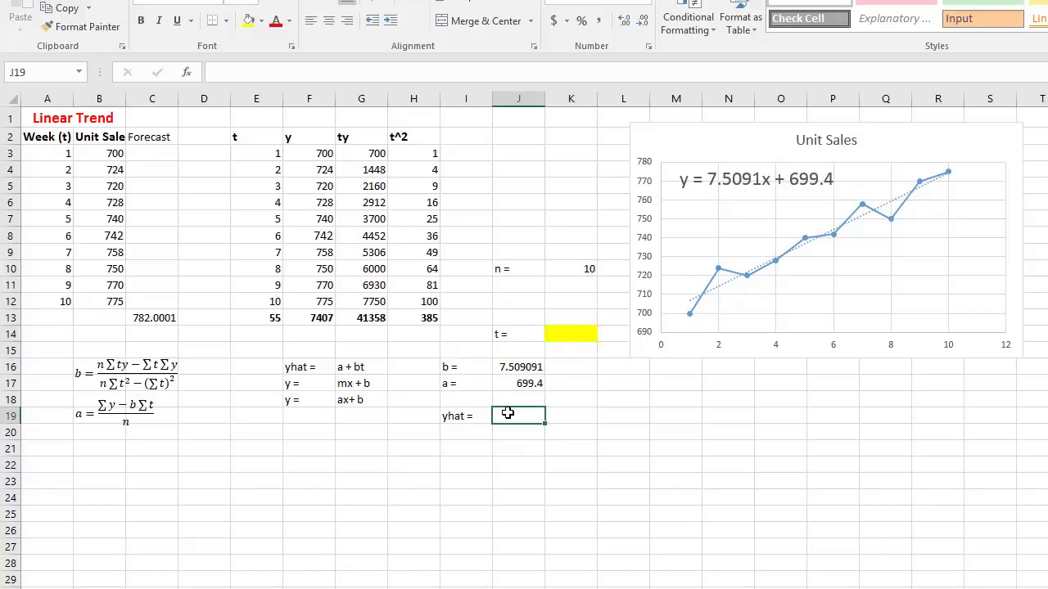
type("=")
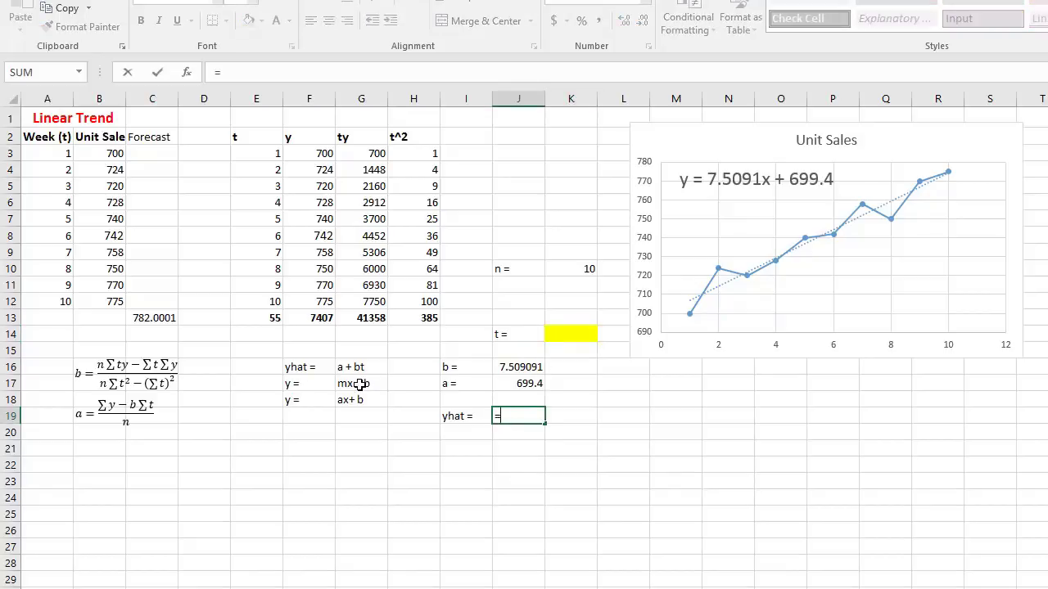
left_click(527, 384)
type("+")
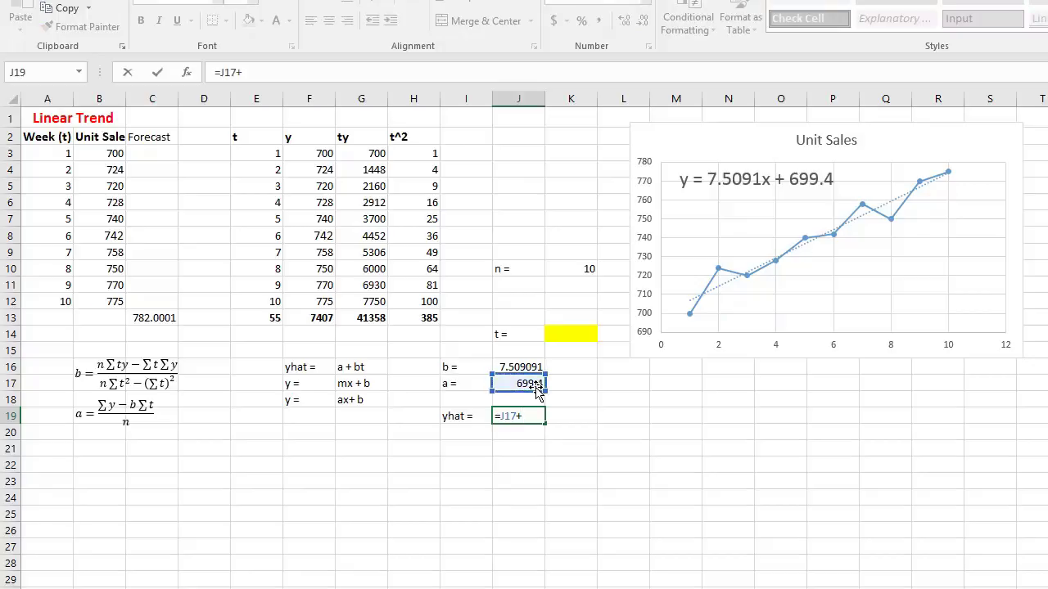
left_click(524, 367)
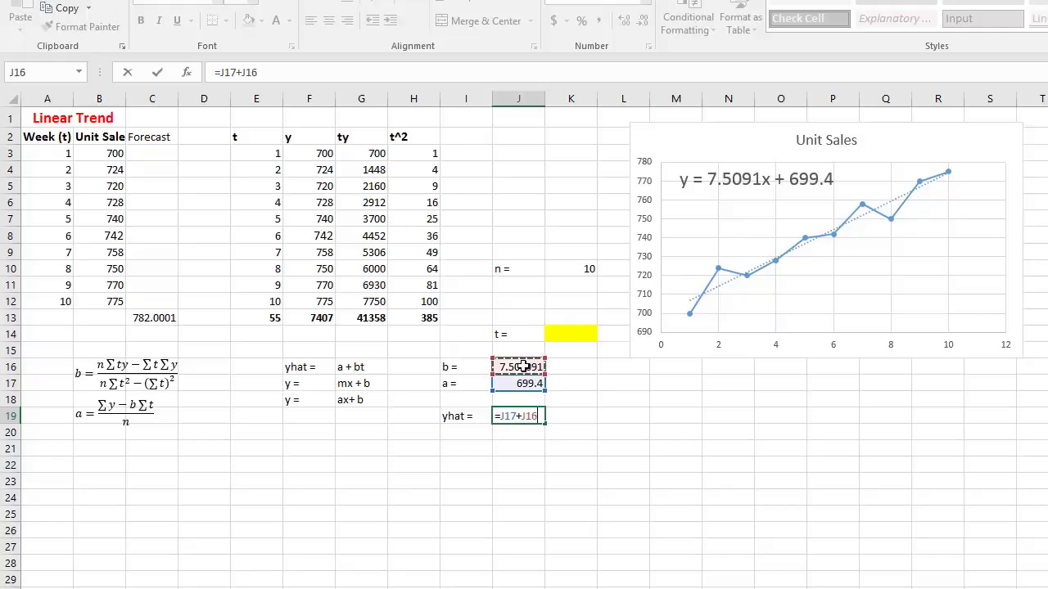
type("*")
left_click(556, 332)
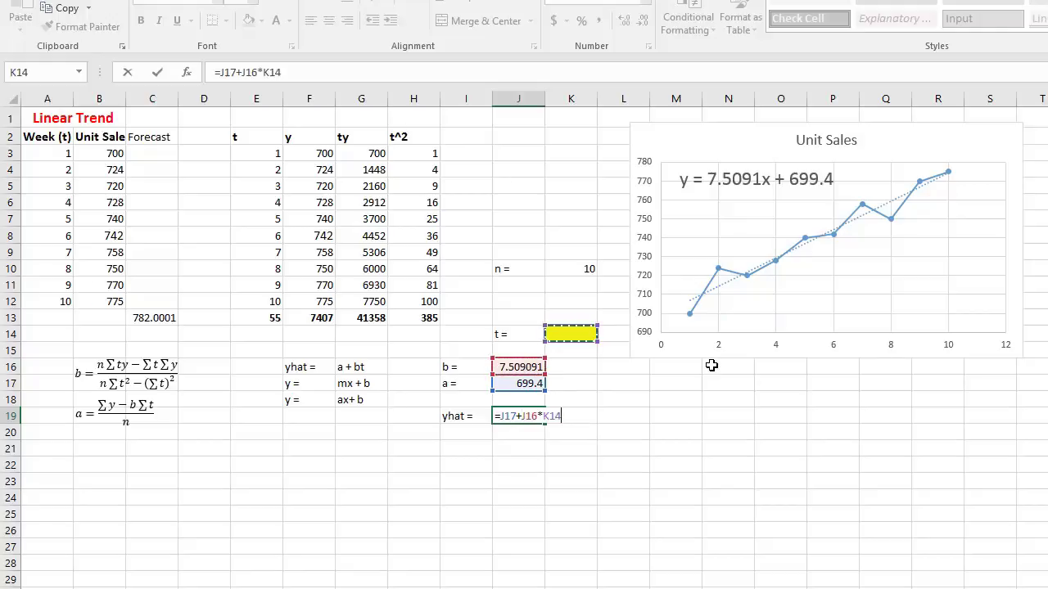
key("ctrl+Return")
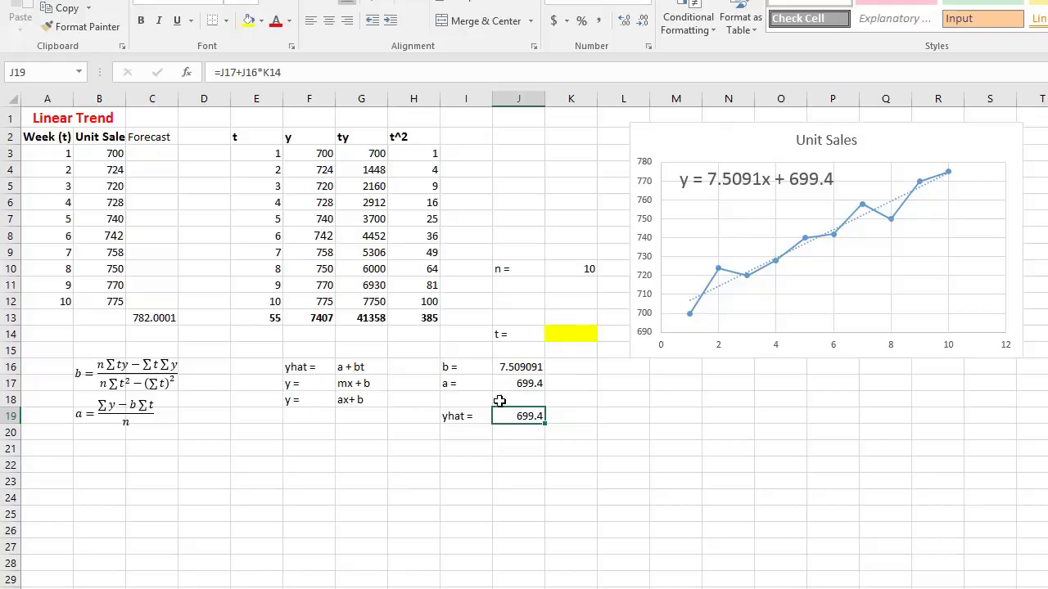
- Set the t value in K14 to 11
left_click(569, 332)
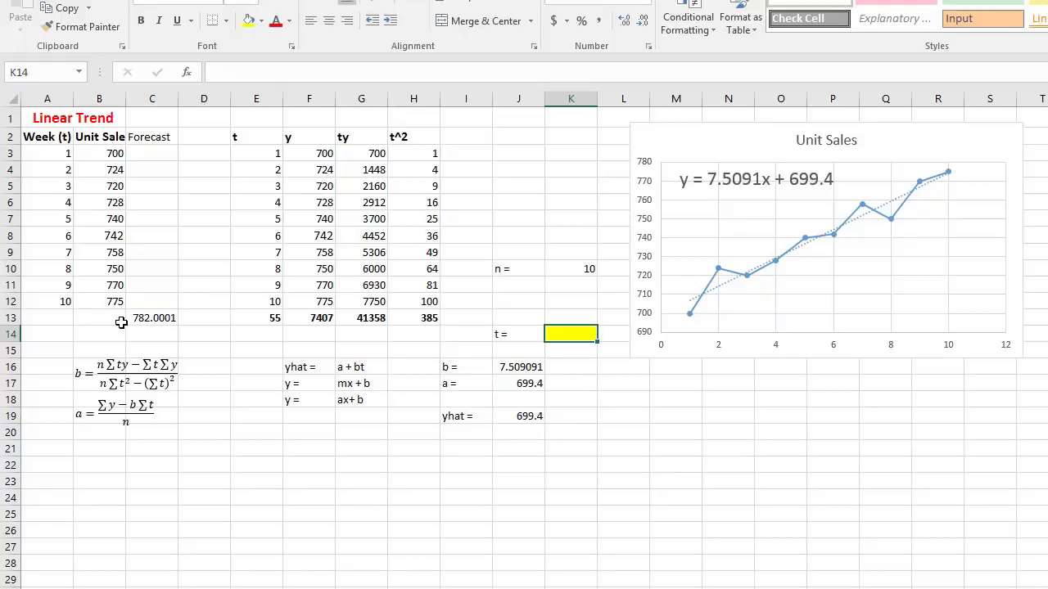
type("11")
key("Return")
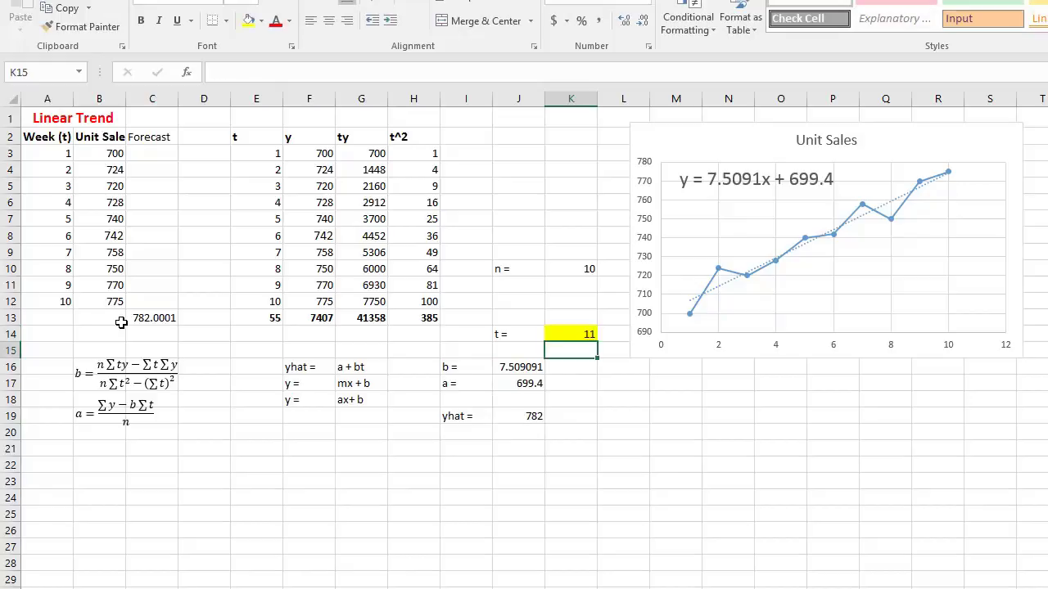
- Format the yhat result in J19 to show seven decimal places
left_click(533, 416)
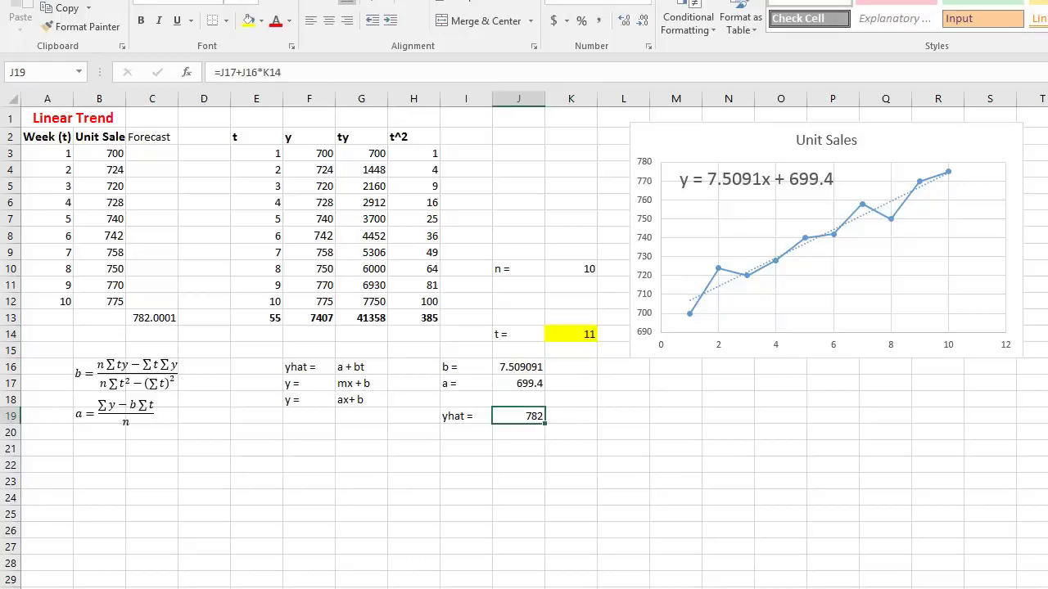
left_click(624, 20)
left_click(643, 21)
left_click(643, 21)
left_click(624, 20)
left_click(624, 20)
left_click(644, 20)
left_click(644, 20)
left_click(623, 20)
left_click(625, 22)
left_click(628, 25)
left_click(628, 24)
left_click(629, 25)
left_click(629, 24)
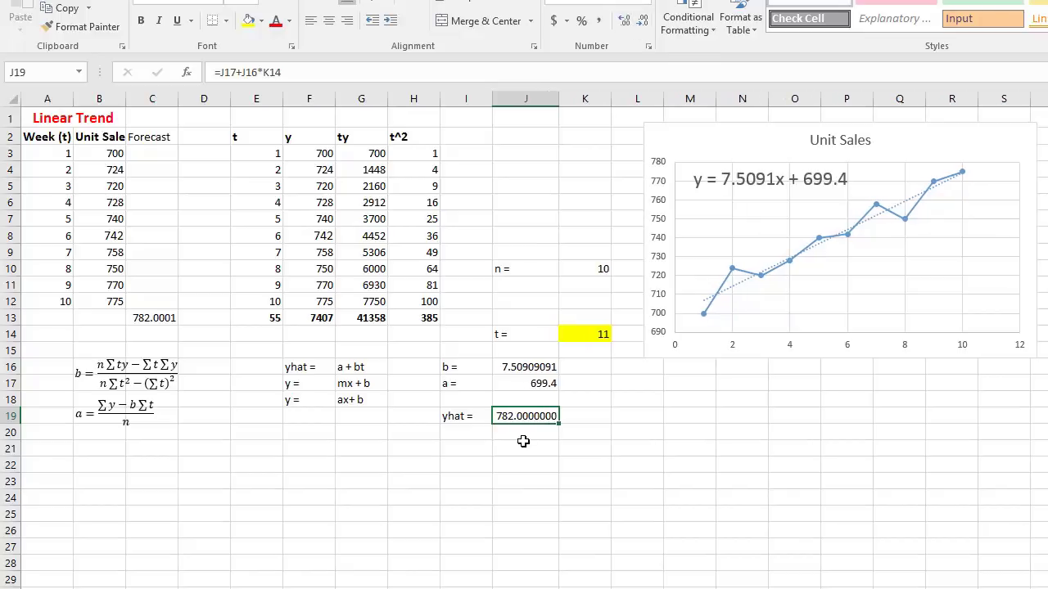
- Format the trendline-equation forecast in C13 to show seven decimal places
left_click(154, 318)
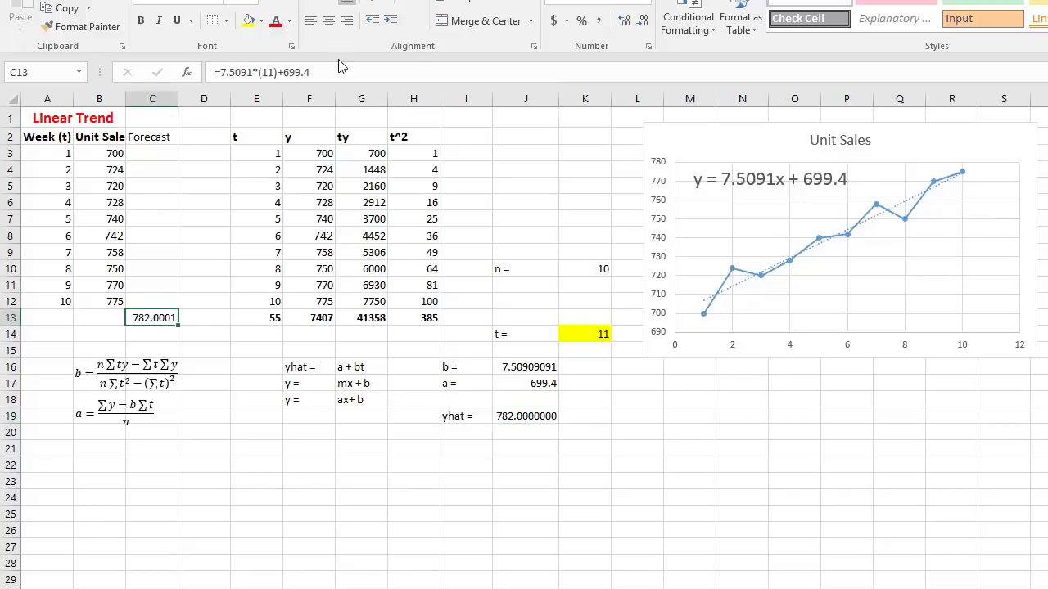
left_click(642, 20)
left_click(623, 20)
left_click(623, 20)
left_click(624, 20)
left_click(624, 20)
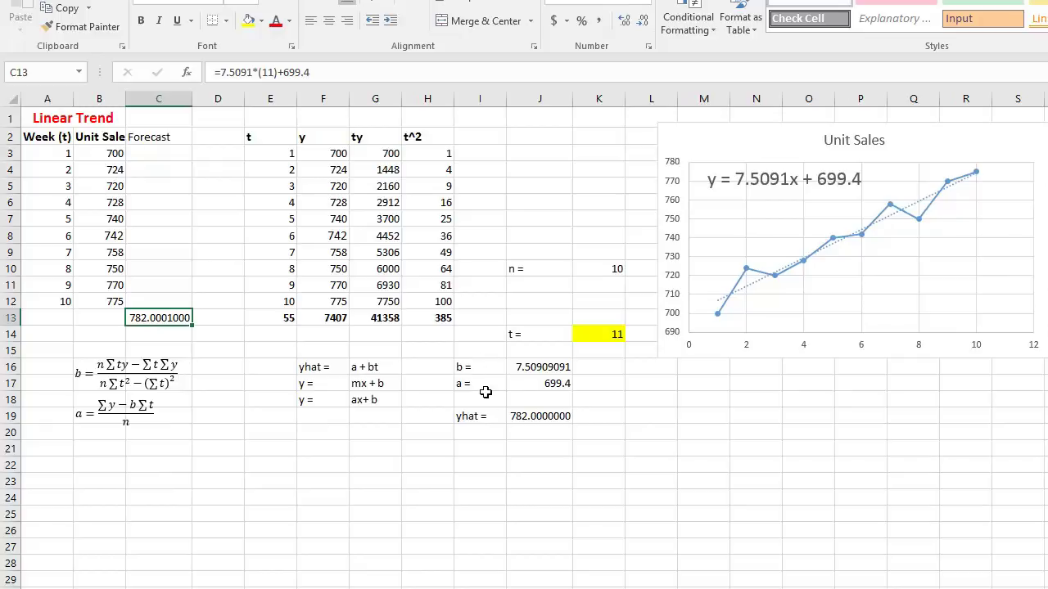
- Change the t value in K14 to 20 to forecast week 20
left_click(535, 418)
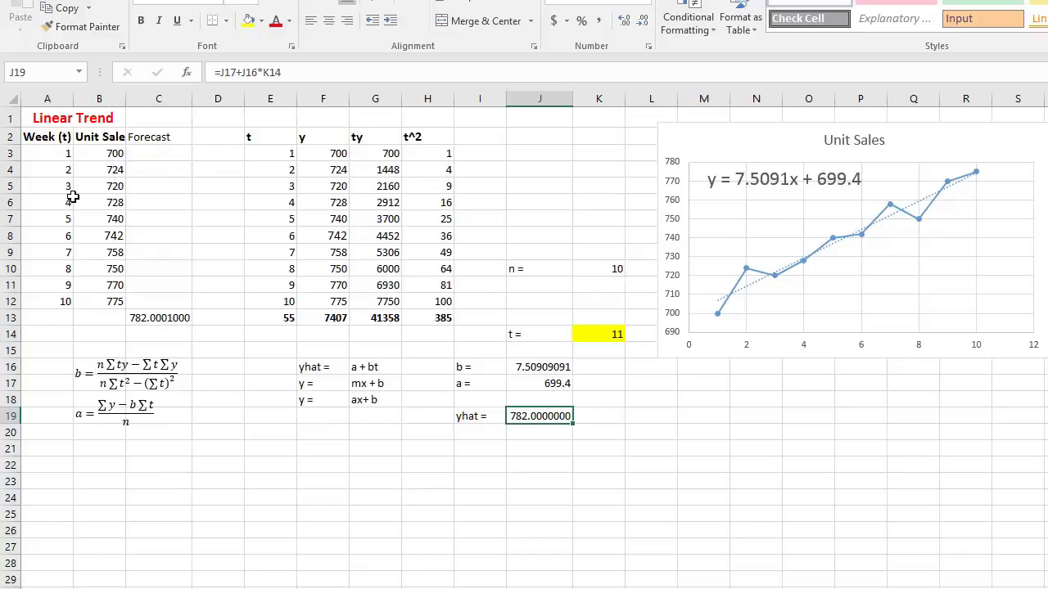
left_click(601, 335)
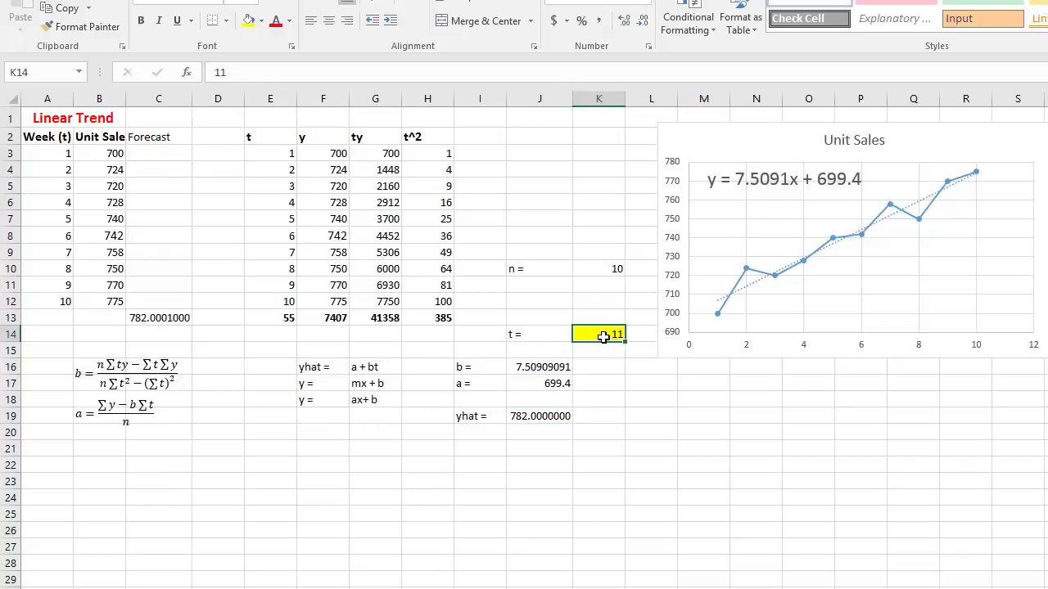
type("20")
key("Return")
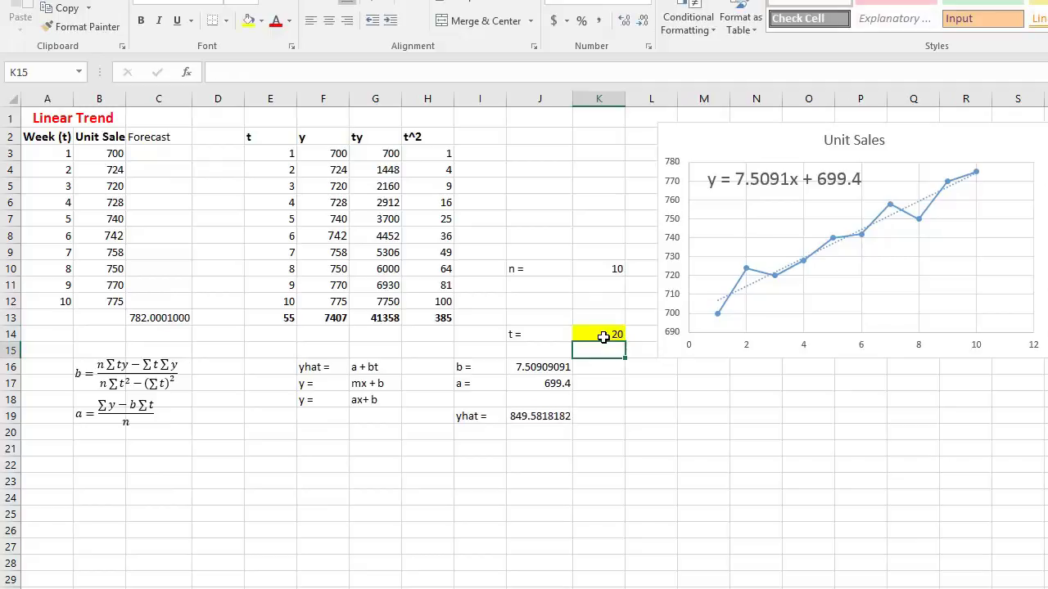
left_click(604, 336)
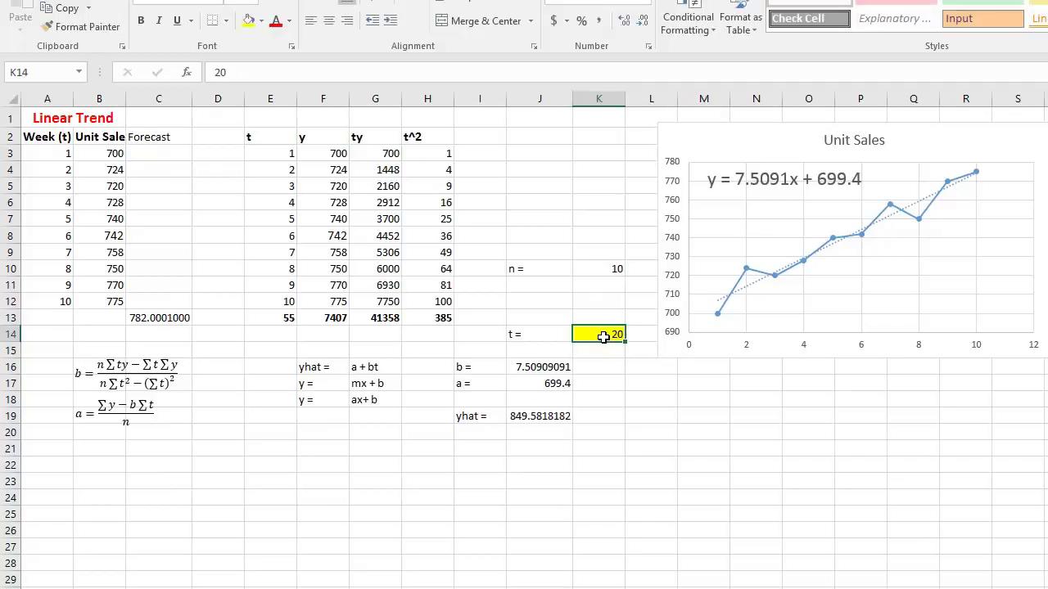